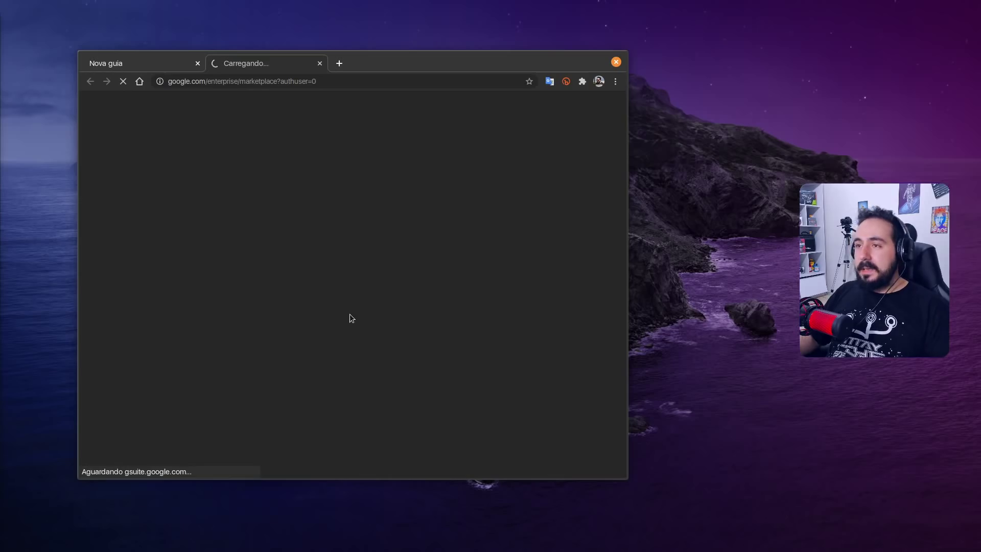
Step: Browse the featured app sections of the G Suite Marketplace home page and close the page
scroll(567, 242, down, 20)
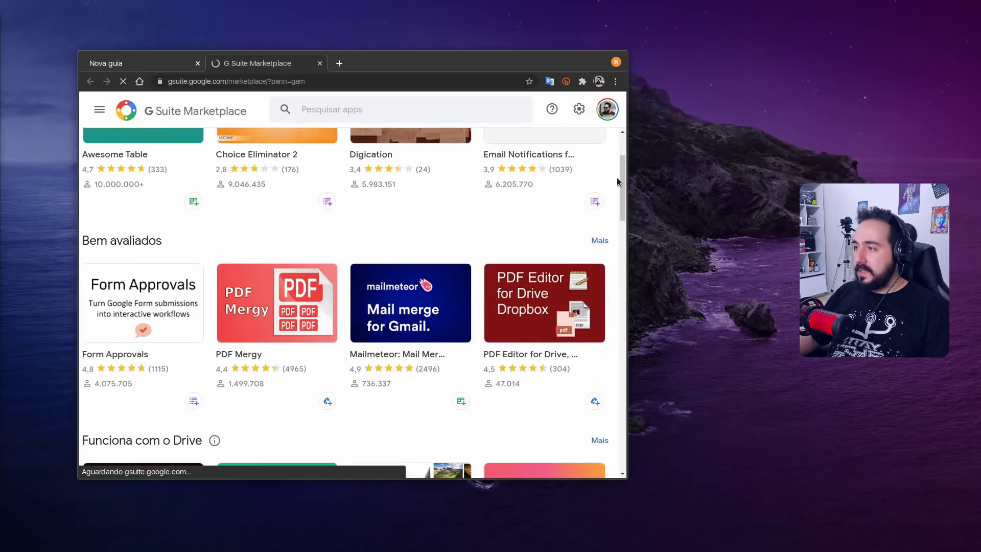
scroll(536, 204, up, 20)
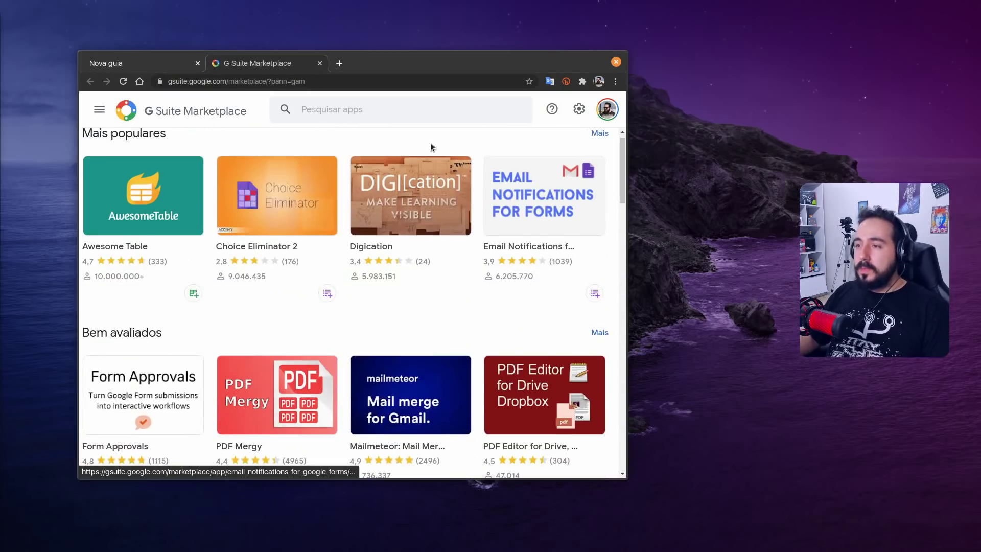
click(319, 63)
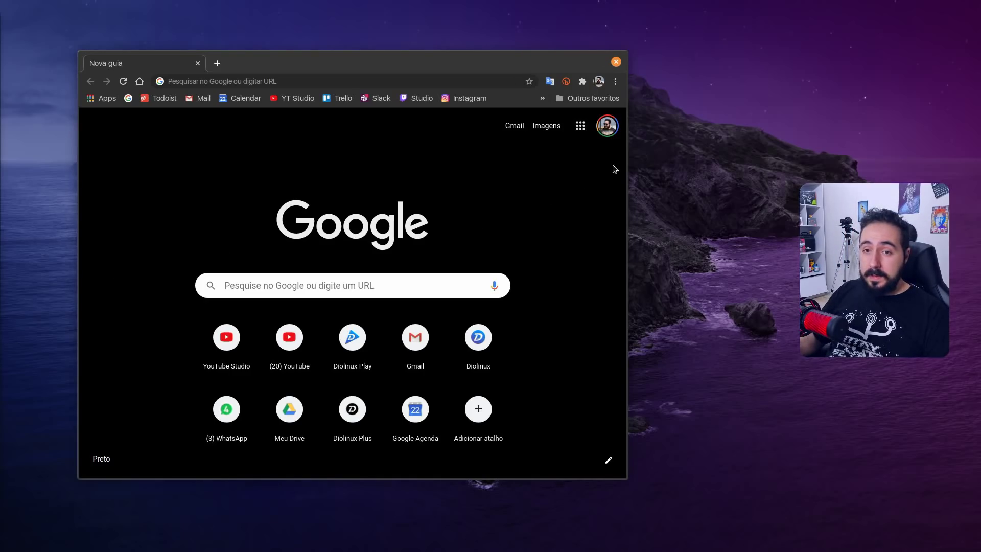
Step: Open the Google Account management page from the signed-in profile and highlight its myaccount.google.com address
click(606, 129)
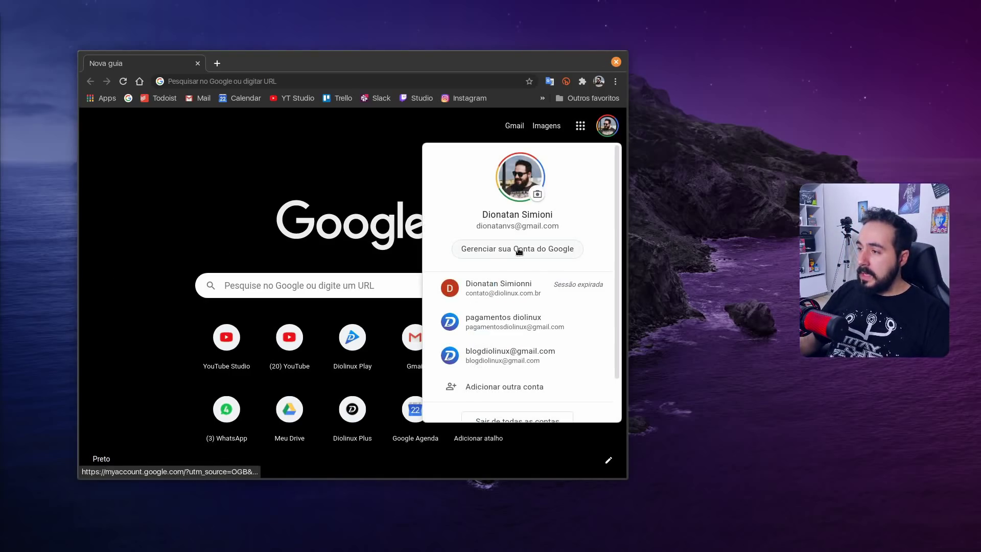
click(517, 249)
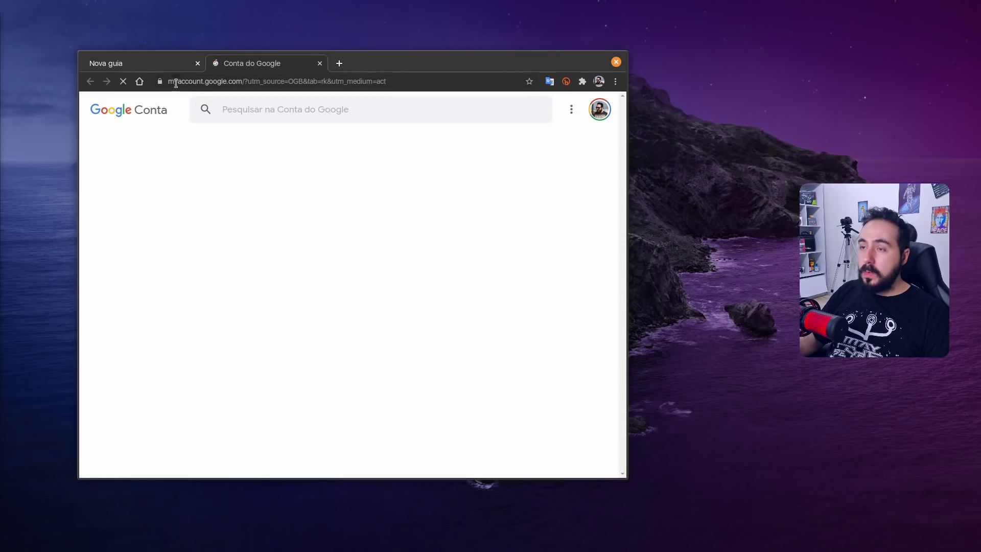
drag(243, 81, 171, 87)
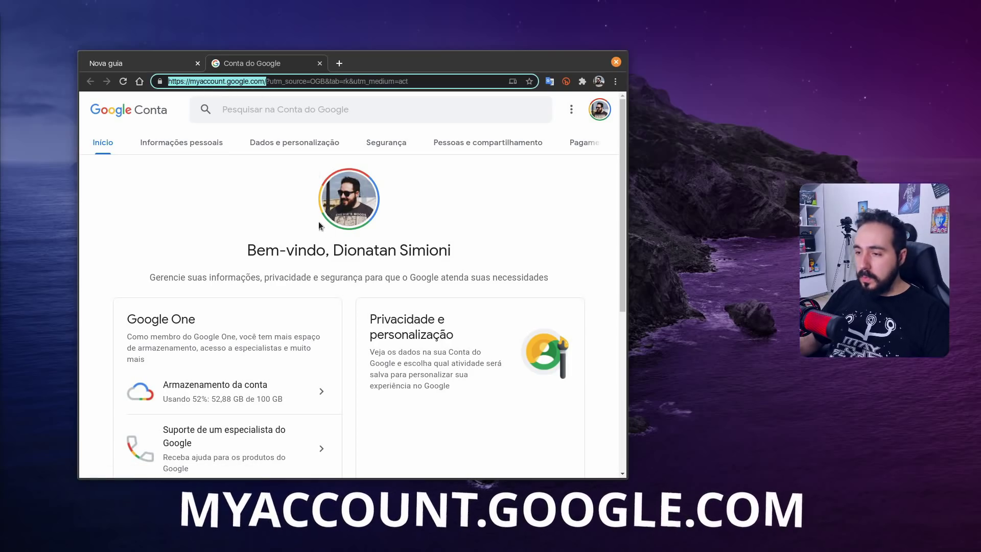
click(278, 240)
Step: Look over the account home page and open the data and personalization management from the "Privacidade e personalização" card
scroll(301, 243, down, 4)
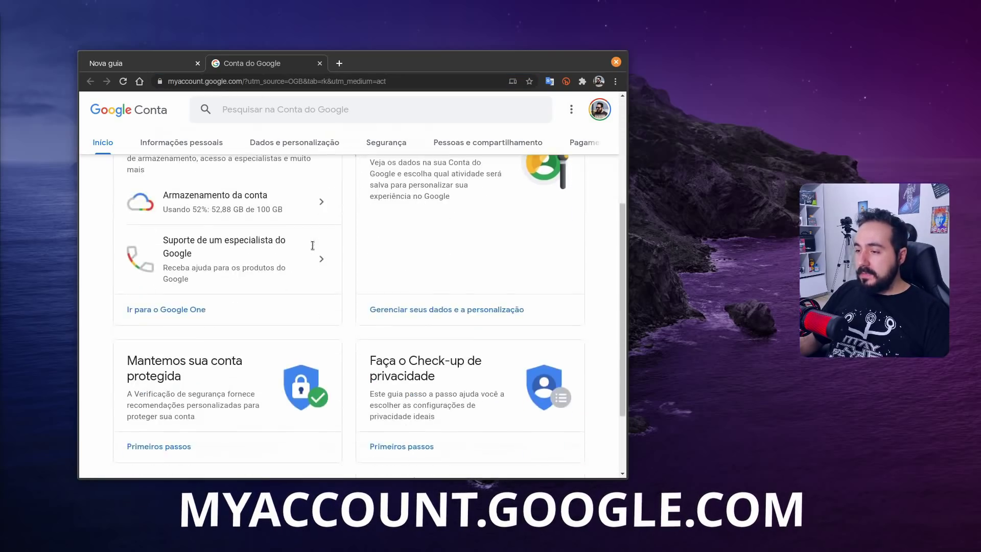
scroll(313, 245, up, 3)
drag(370, 209, 455, 232)
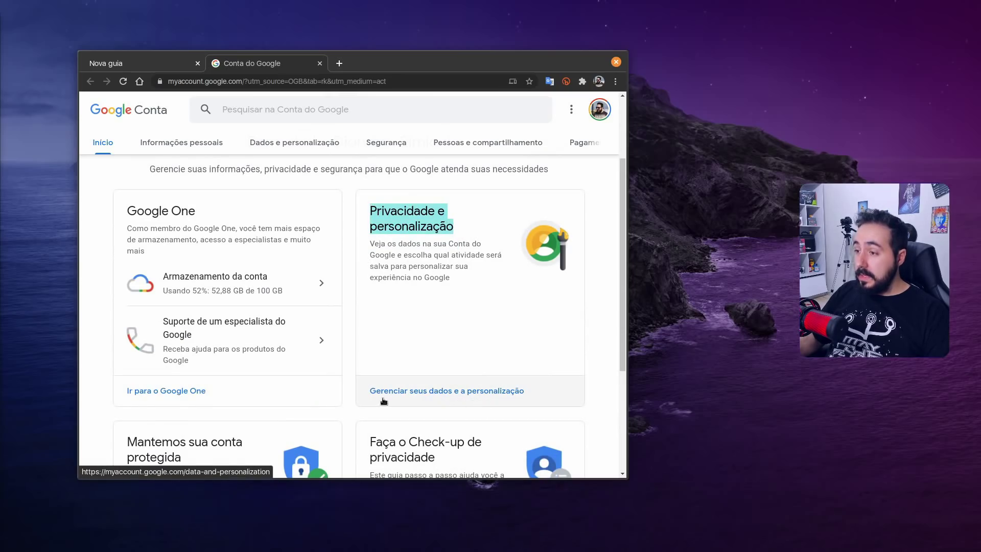
click(483, 392)
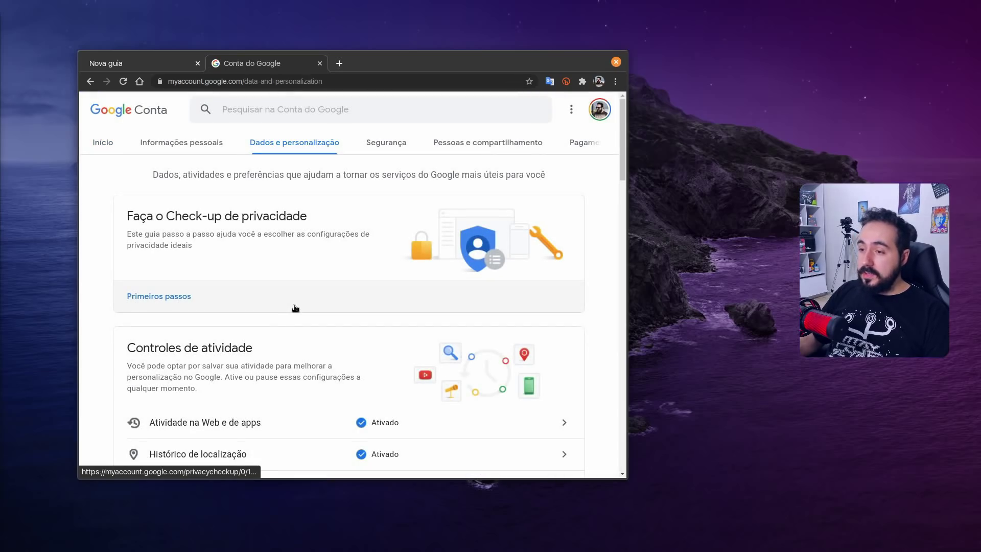
Step: Open "Fazer o download dos seus dados" from the data and personalization page to reach Google Takeout
scroll(307, 301, down, 5)
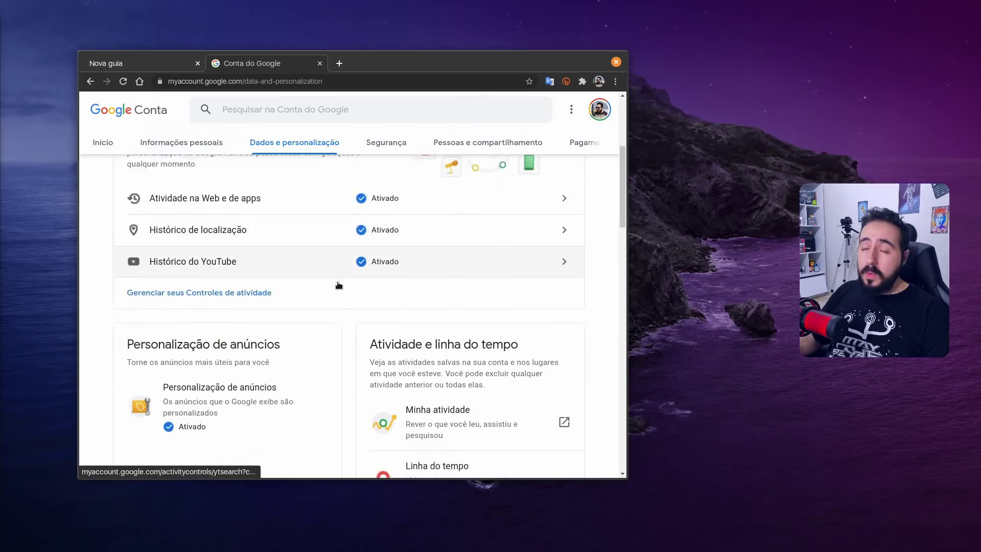
scroll(337, 285, down, 9)
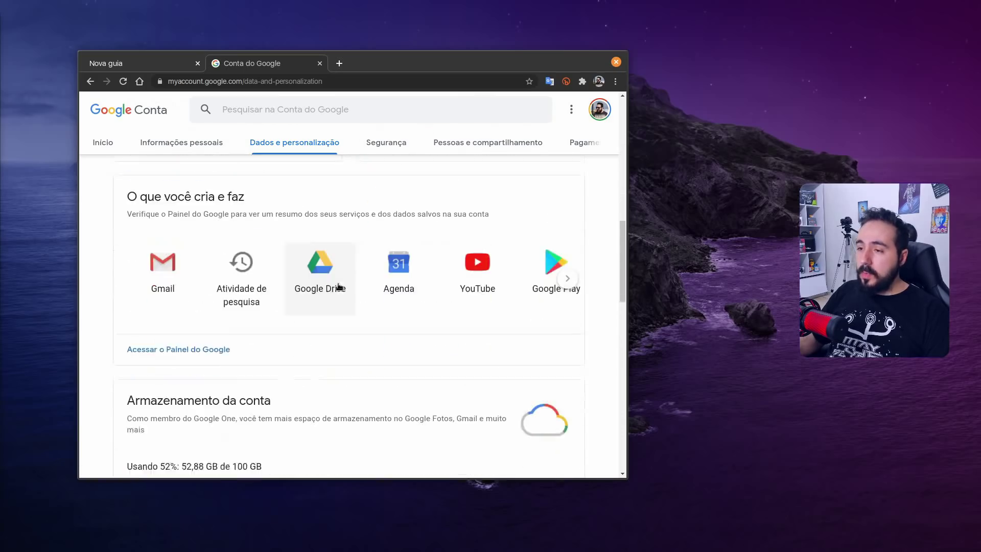
scroll(337, 284, down, 5)
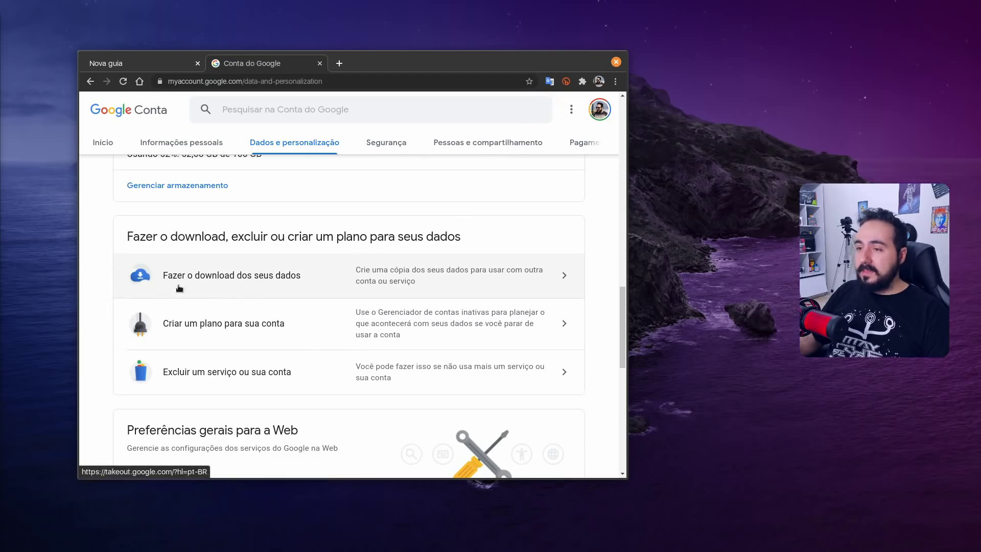
click(463, 280)
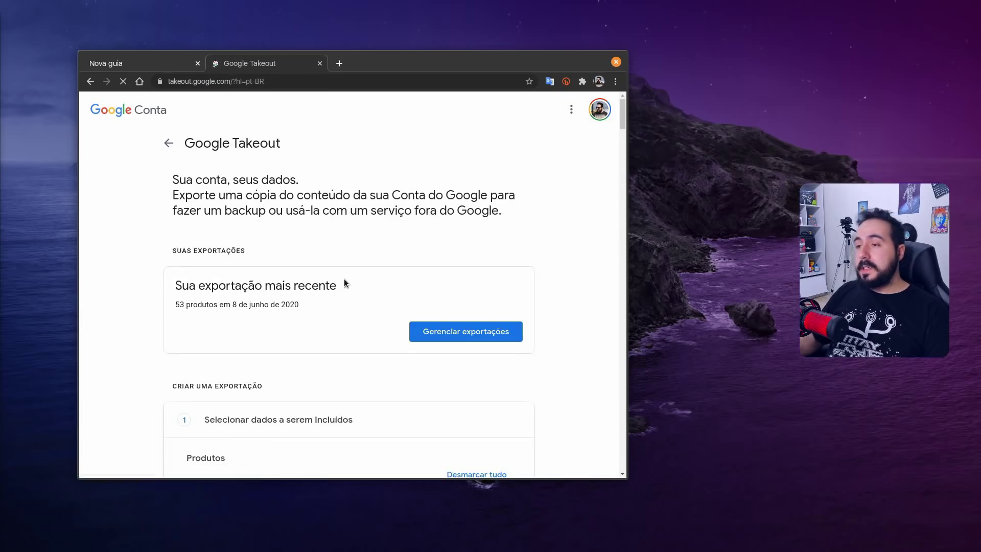
Step: Review the most recent export and the list of exportable products in Google Takeout, and open the export management
scroll(205, 307, down, 1)
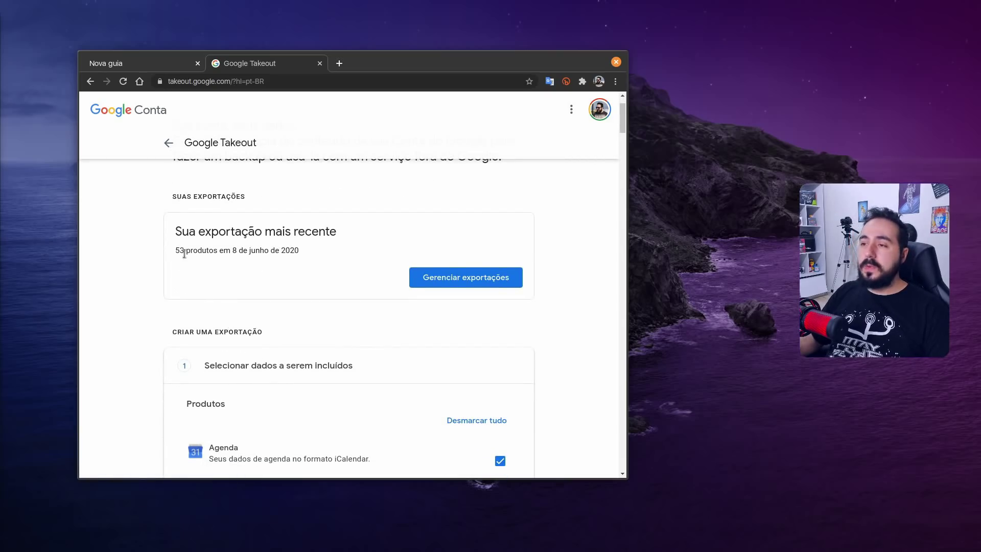
drag(184, 253, 176, 253)
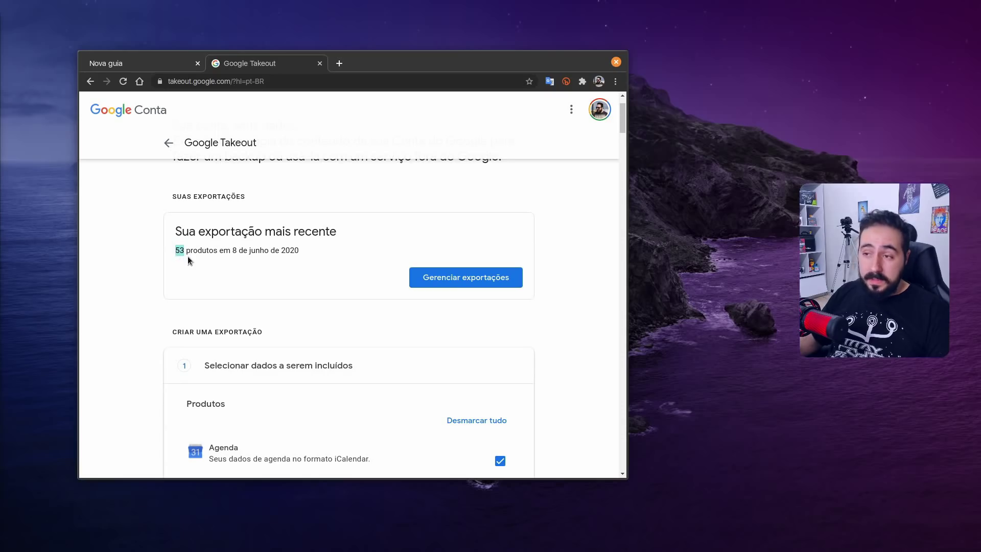
click(233, 252)
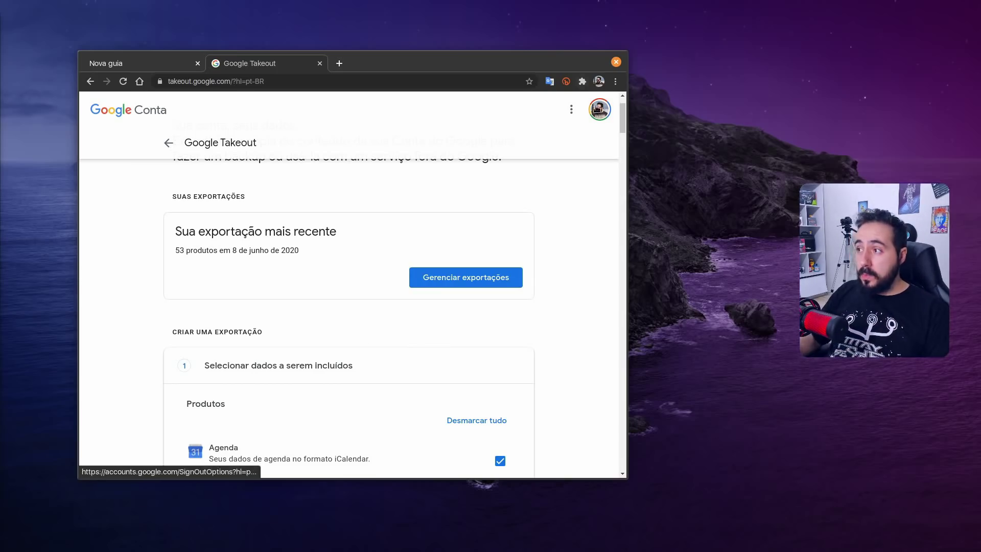
scroll(515, 181, down, 3)
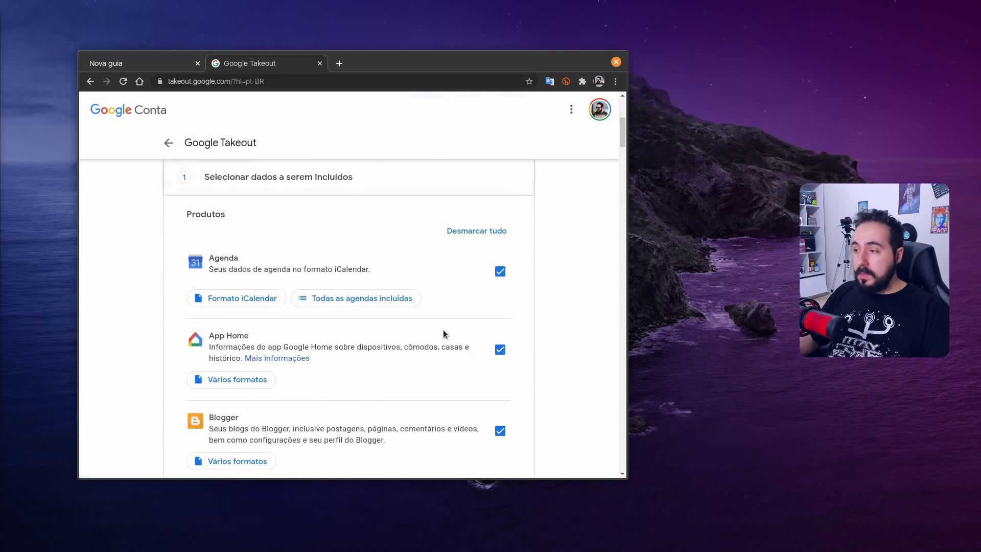
drag(620, 132, 595, 102)
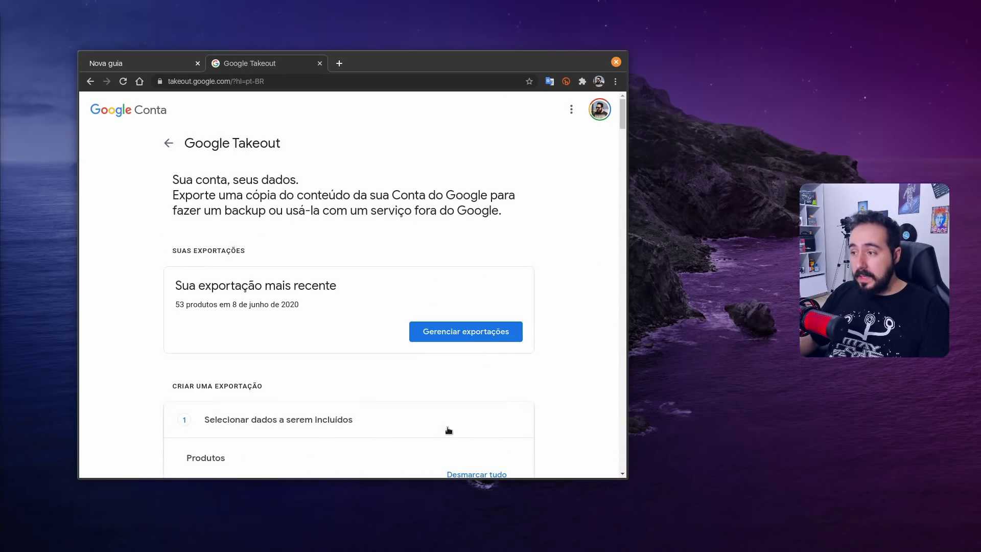
click(462, 334)
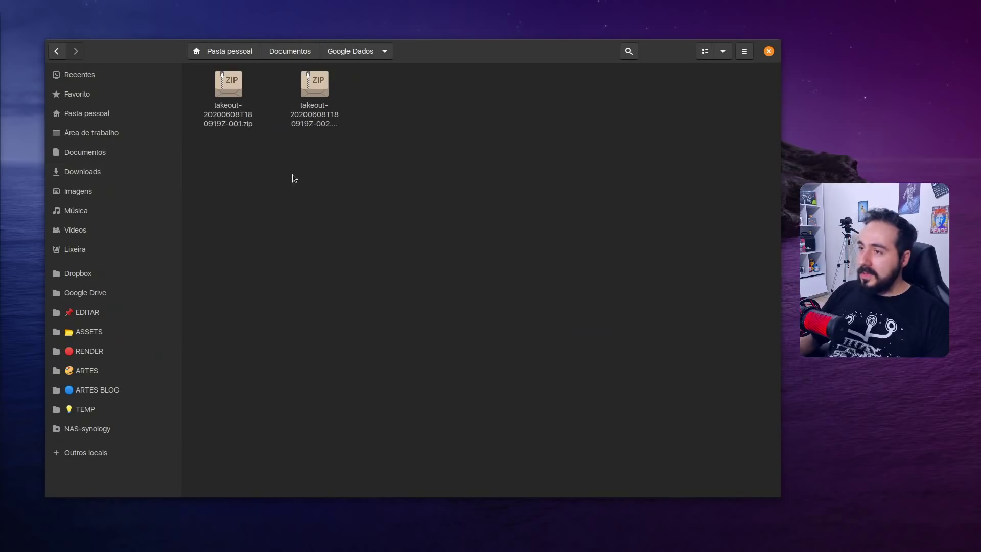
Step: In the file manager's Google Dados folder, check the size of both takeout archives and extract takeout-20200608T180919Z-001.zip in place
click(227, 123)
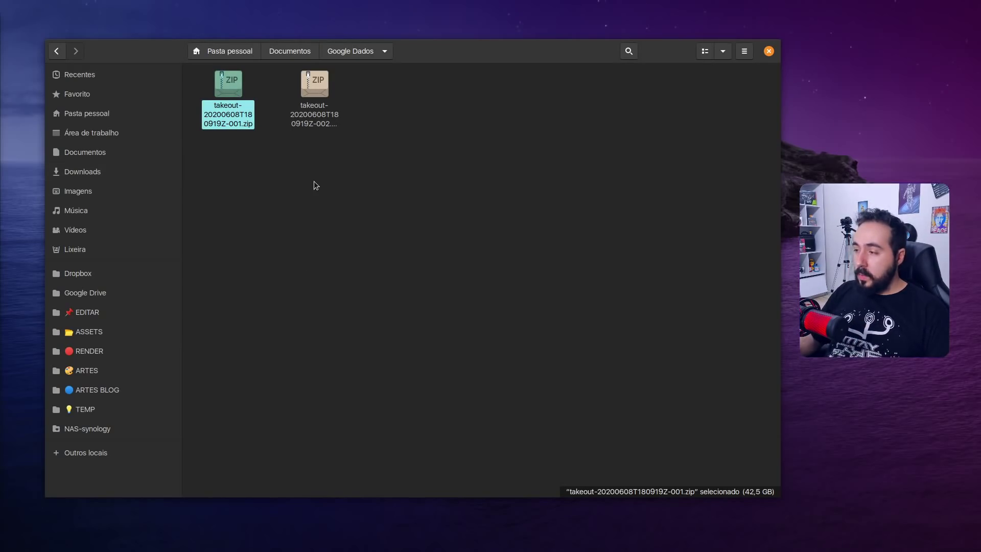
click(316, 118)
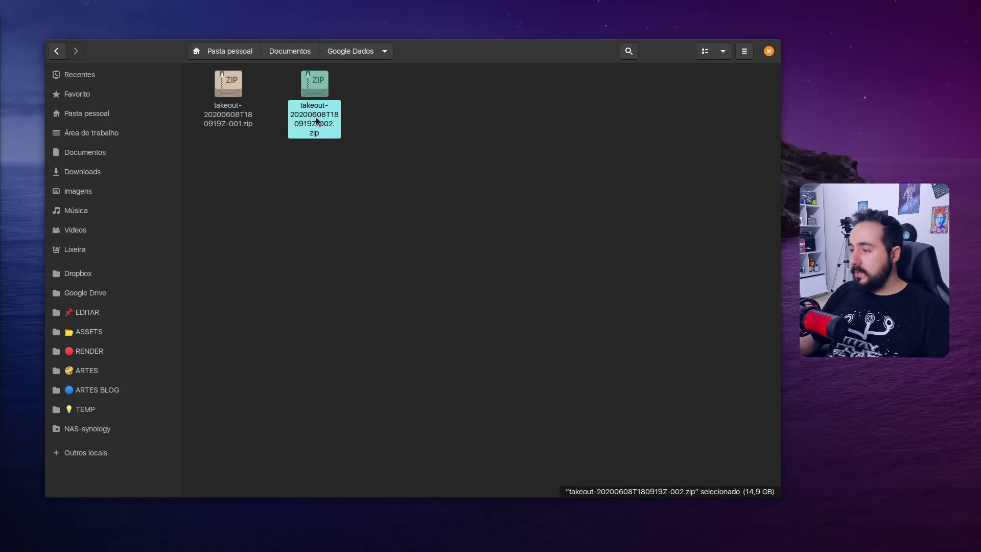
click(278, 230)
right_click(232, 113)
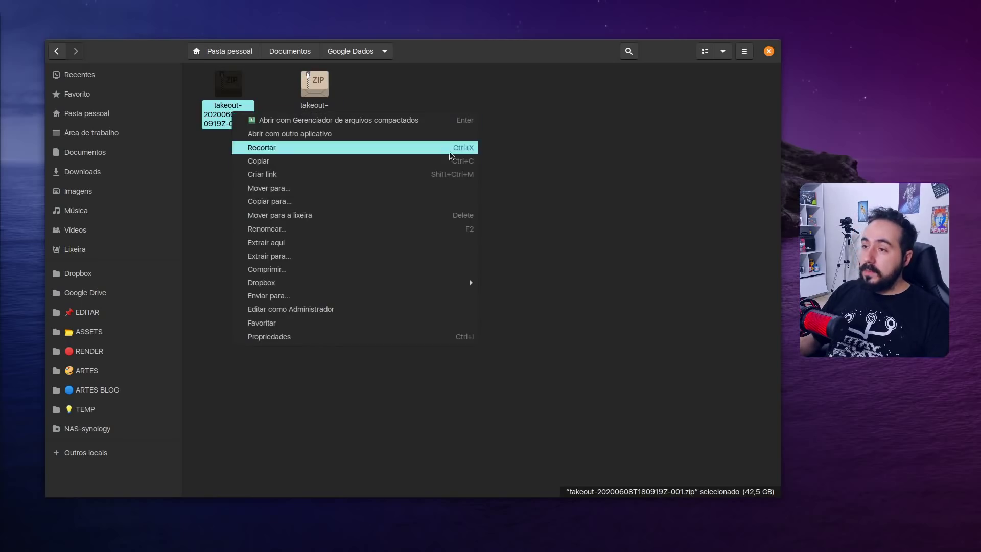
click(458, 243)
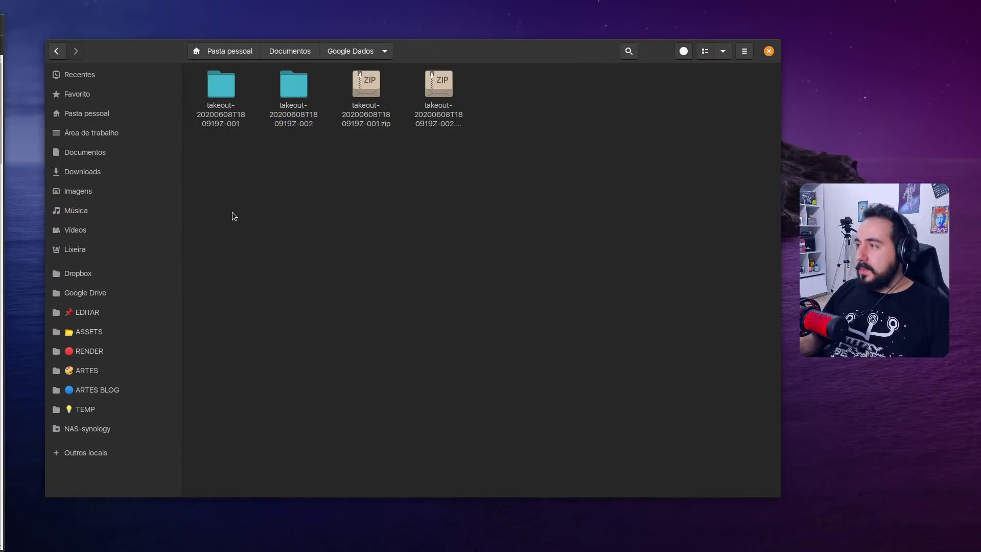
Step: Check the combined content and size of the two extracted takeout folders in their shared properties
click(226, 127)
click(286, 128)
click(224, 172)
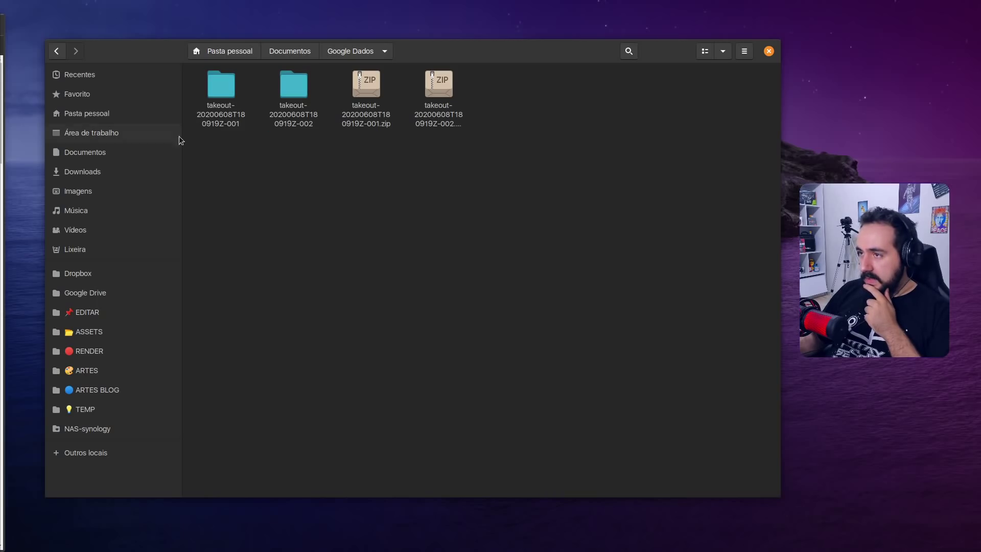
click(386, 130)
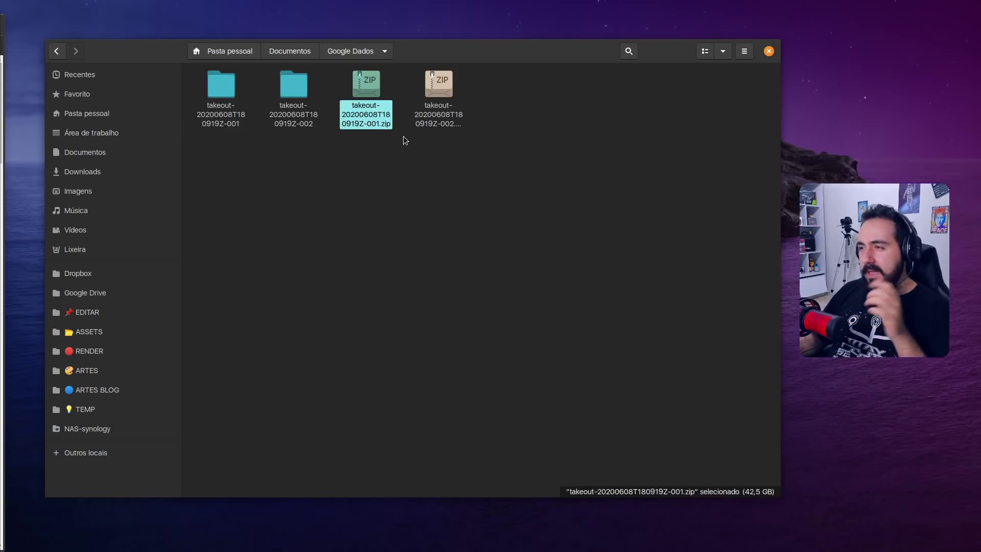
click(221, 145)
drag(221, 145, 306, 114)
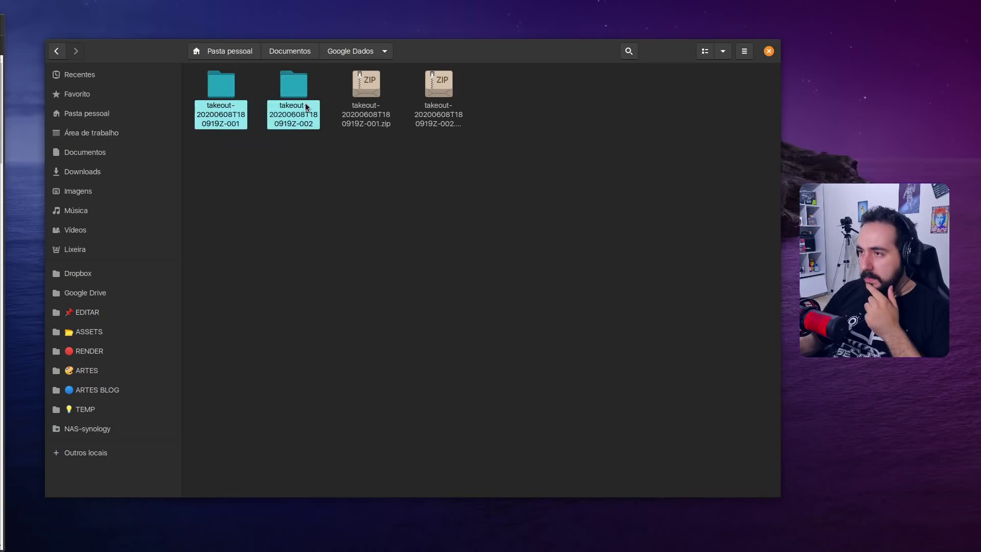
right_click(305, 123)
click(400, 346)
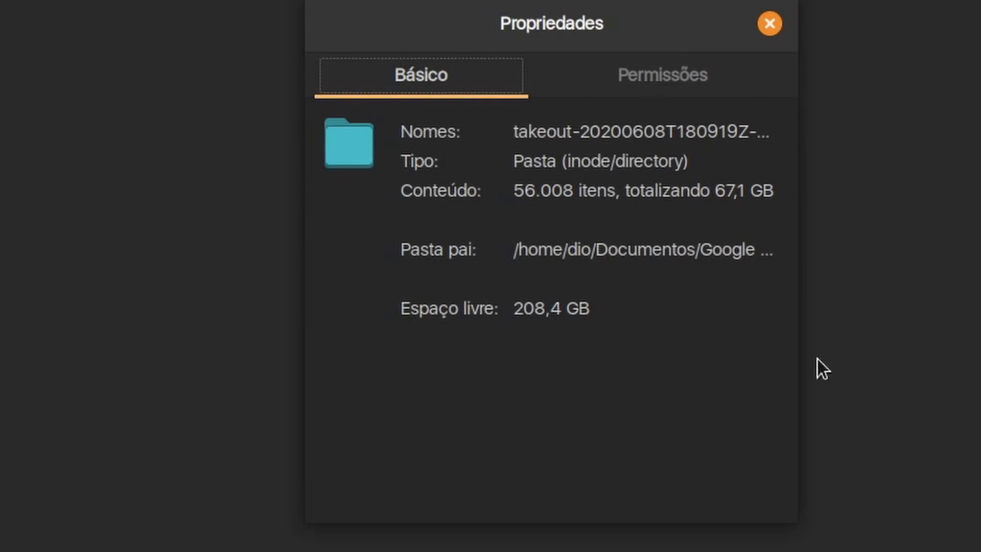
click(769, 24)
Step: Open the Takeout folder inside the extracted takeout-20200608T180919Z-001 folder
double_click(236, 86)
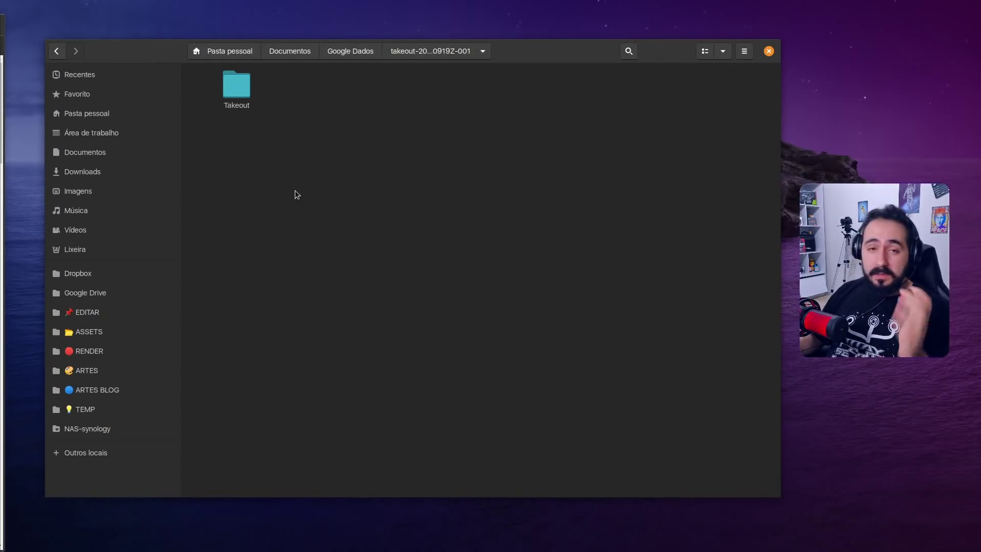
click(239, 91)
double_click(239, 91)
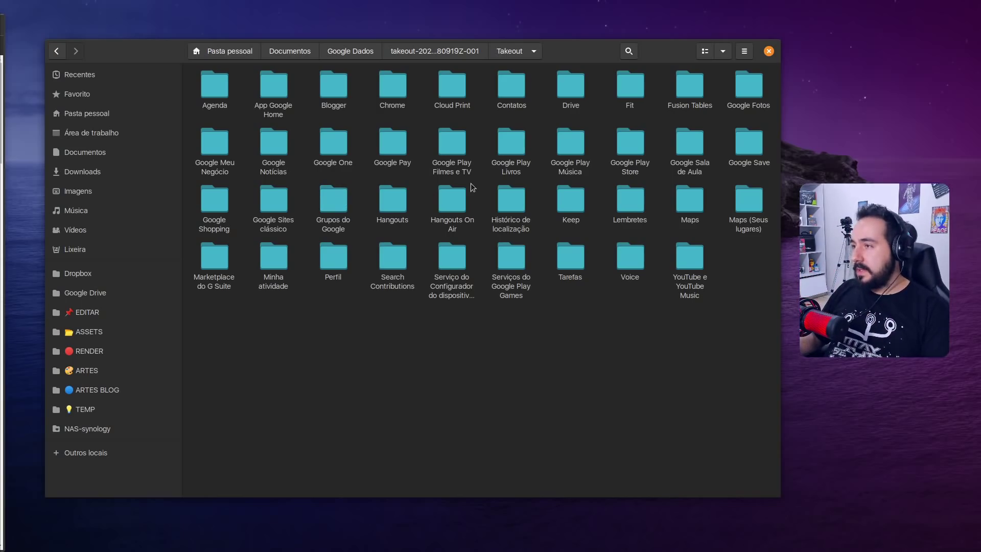
Step: Look through the exported Drive folder's contents and return to the Takeout folder
double_click(575, 90)
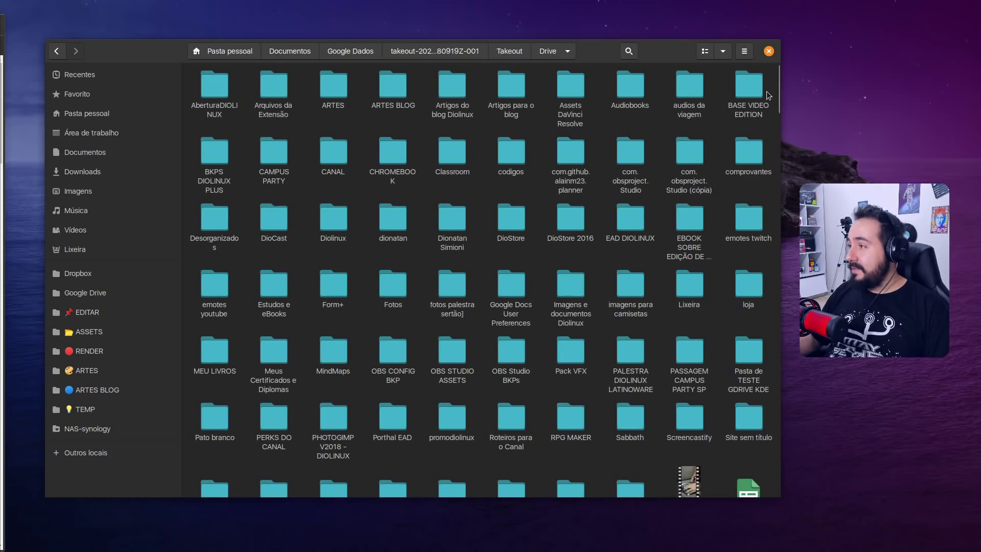
mouse_move(776, 97)
mouse_down()
mouse_move(799, 521)
mouse_move(779, 93)
mouse_up()
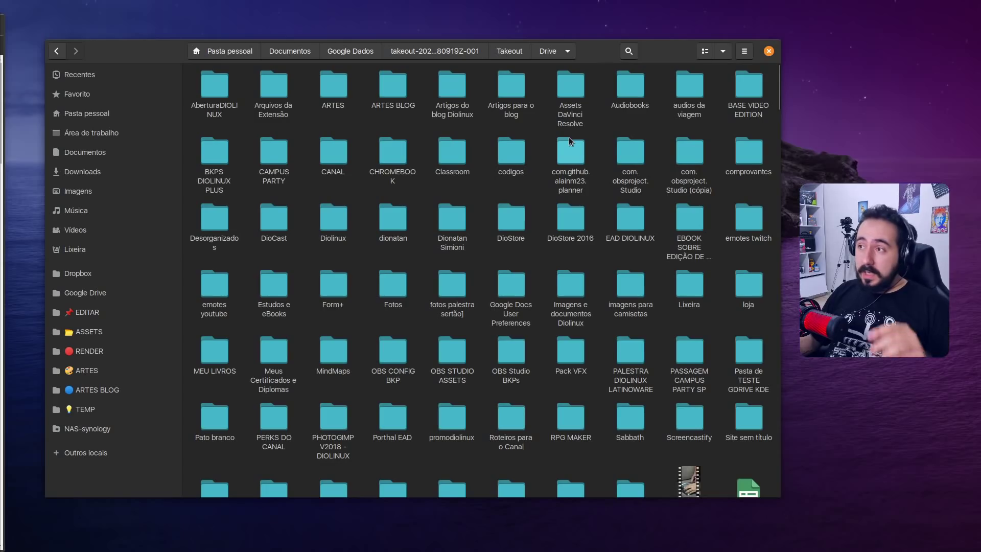
click(511, 51)
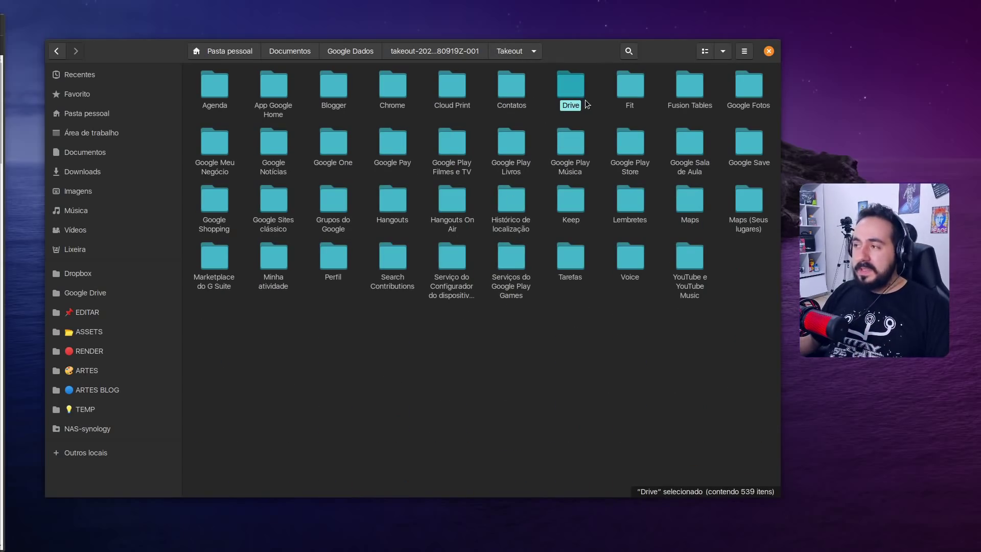
click(544, 345)
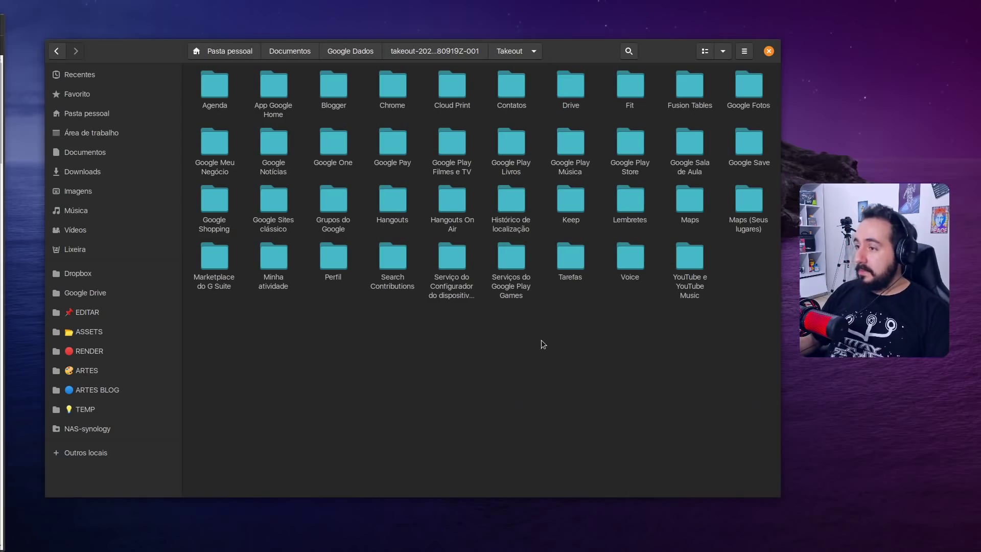
Step: Look at the exported Maps folder, return to the Takeout folder and open Google Notícias
double_click(680, 208)
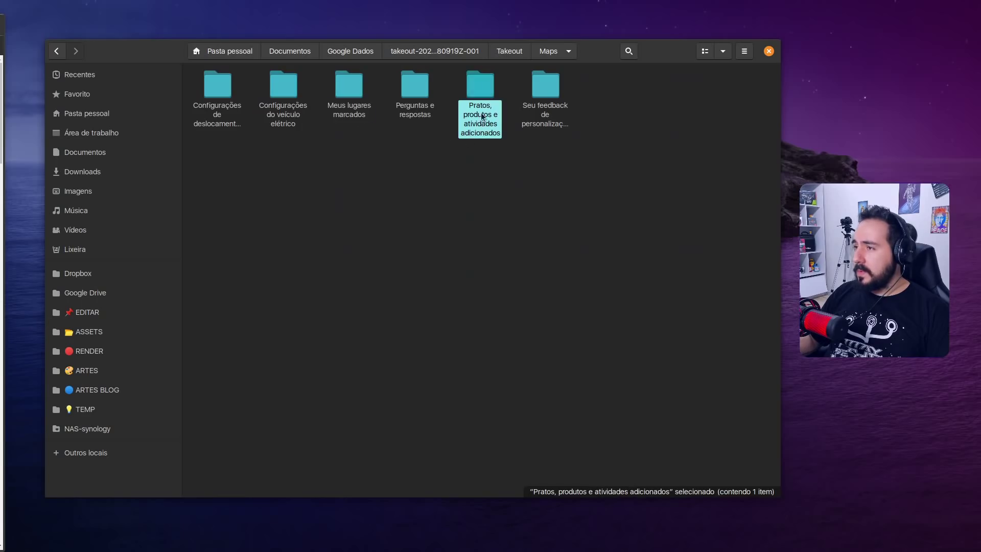
click(509, 51)
double_click(290, 167)
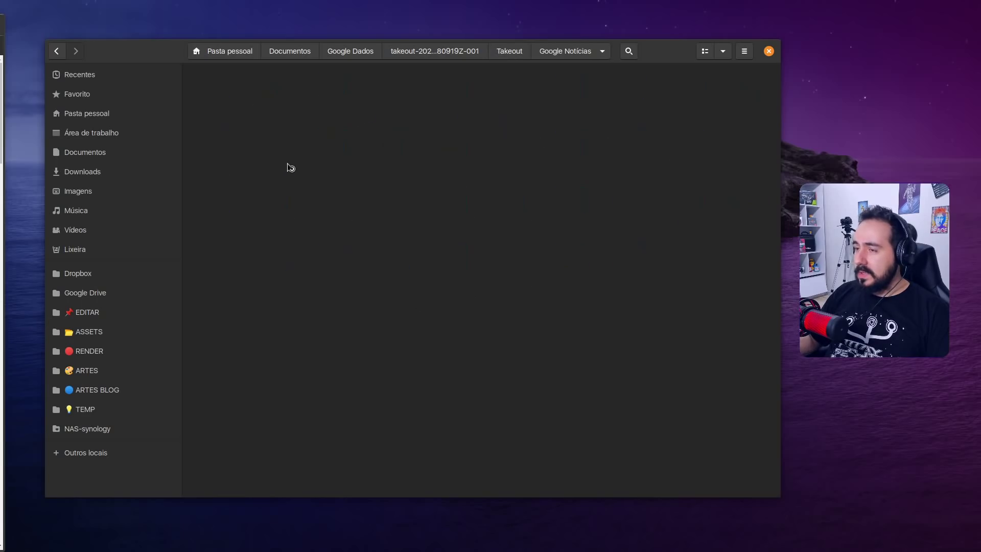
Step: Return to the Takeout folder, open Chrome inside Minha atividade and select Minhaatividade.html
click(523, 52)
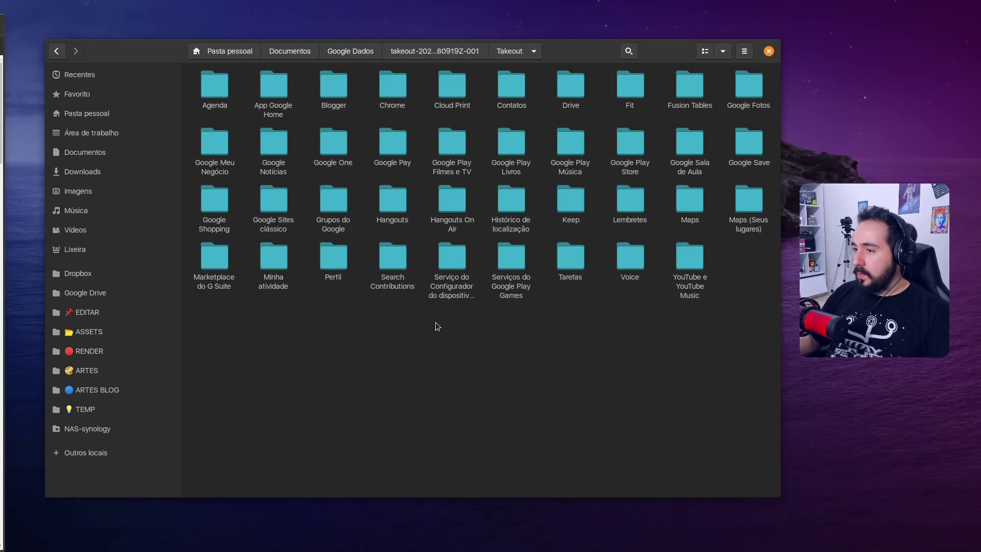
double_click(272, 276)
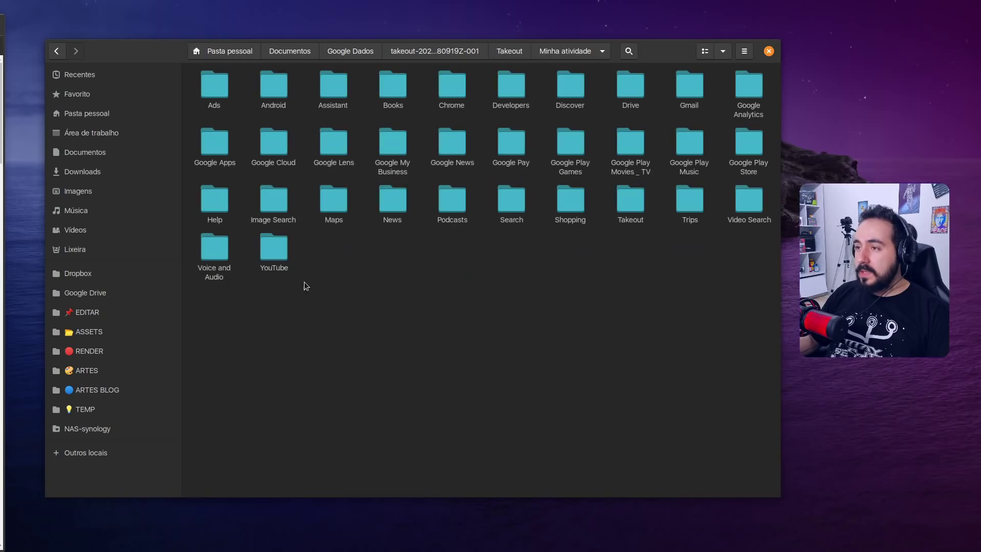
double_click(451, 86)
click(236, 87)
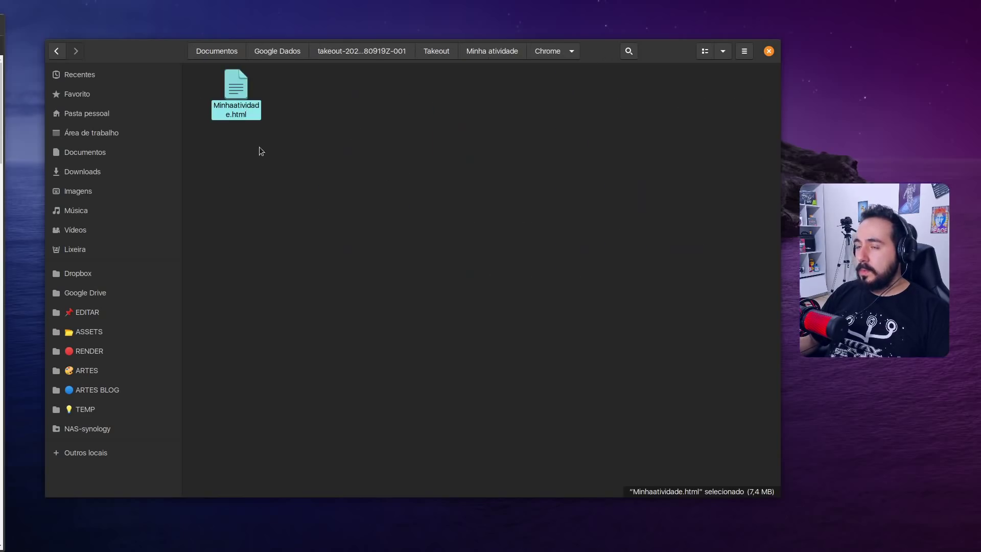
Step: Open Minhaatividade.html in the web browser, look through the recorded Chrome activity and close the page
right_click(238, 116)
click(370, 122)
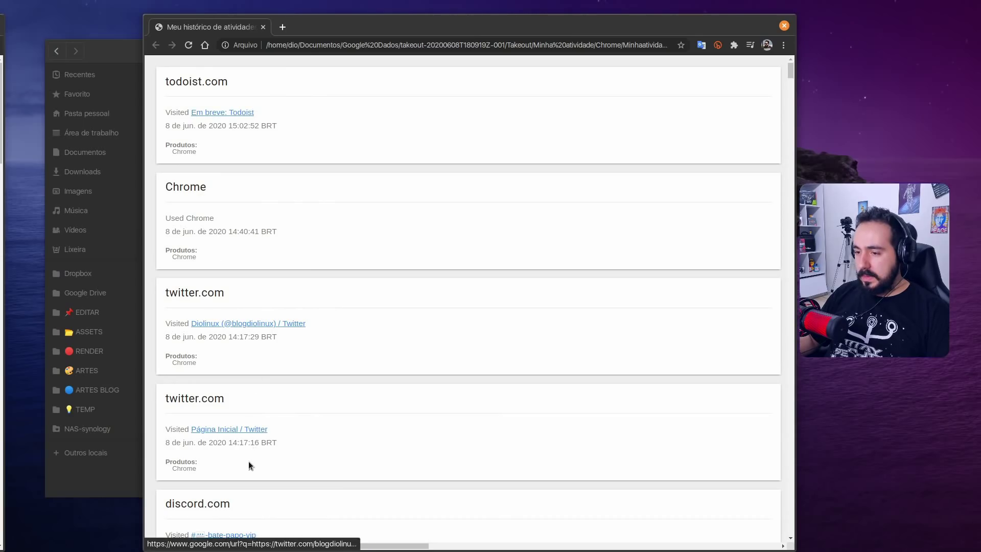
scroll(271, 470, down, 2)
scroll(272, 477, down, 10)
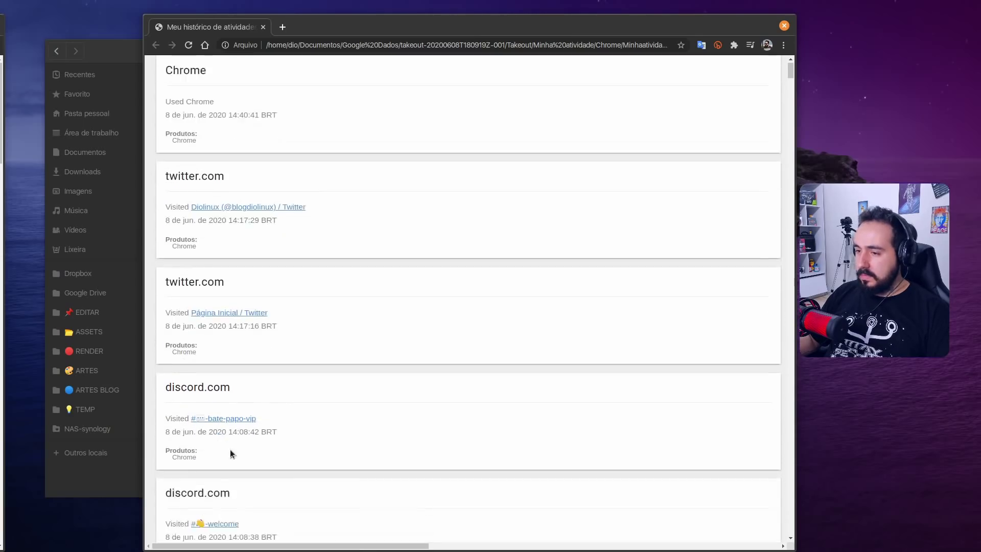
key(ctrl+w)
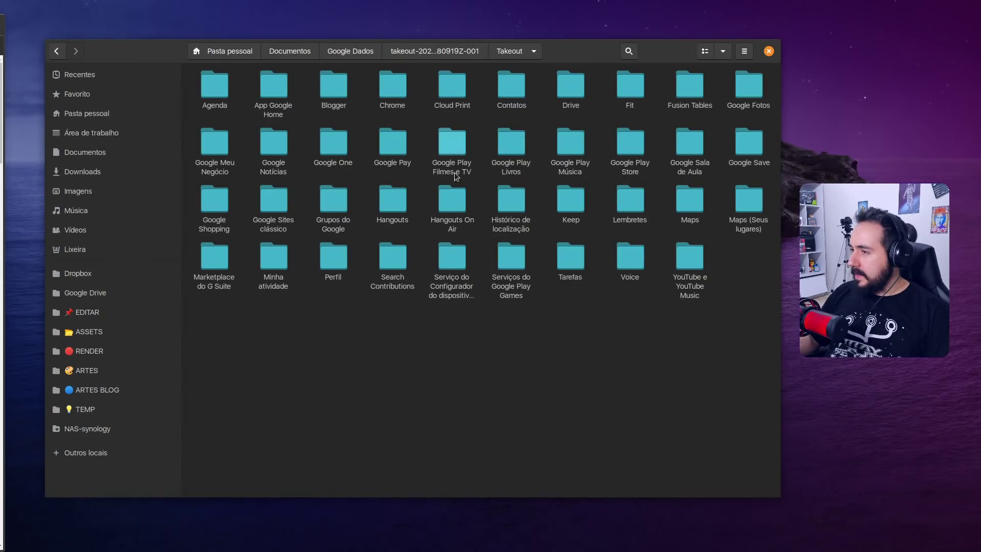
Step: Open the exported Google Play Store folder and check its JSON files, including the redemption history, reviews, subscriptions and installs
double_click(630, 154)
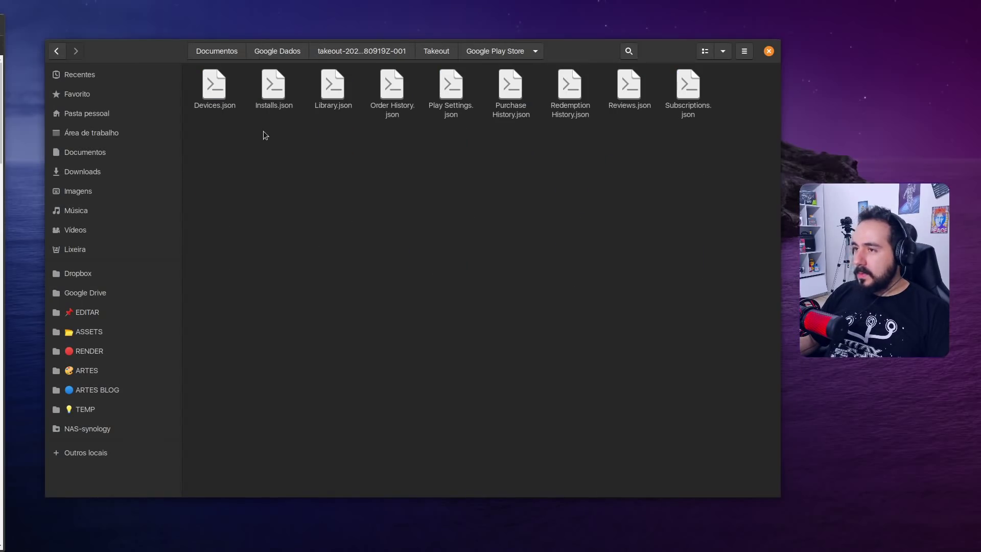
click(580, 122)
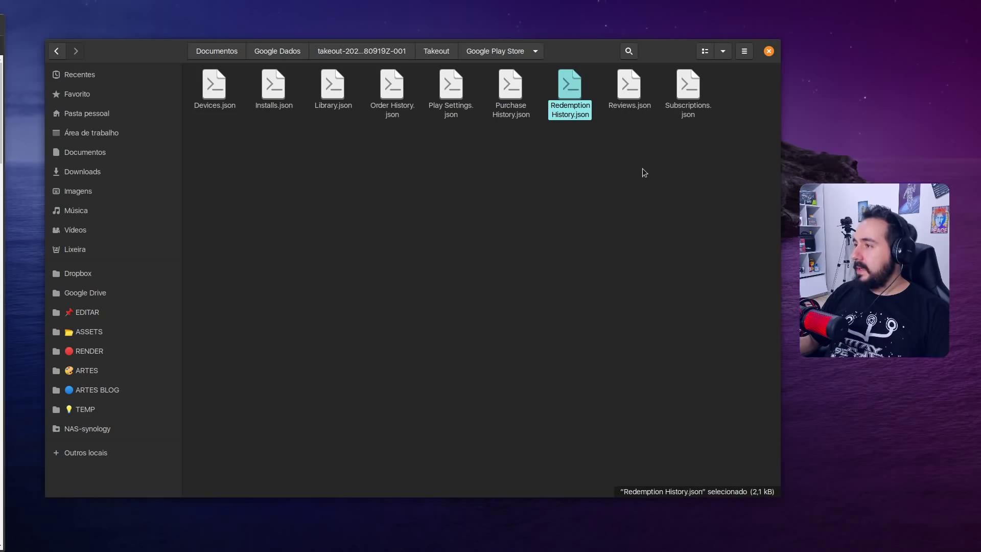
click(628, 87)
click(688, 87)
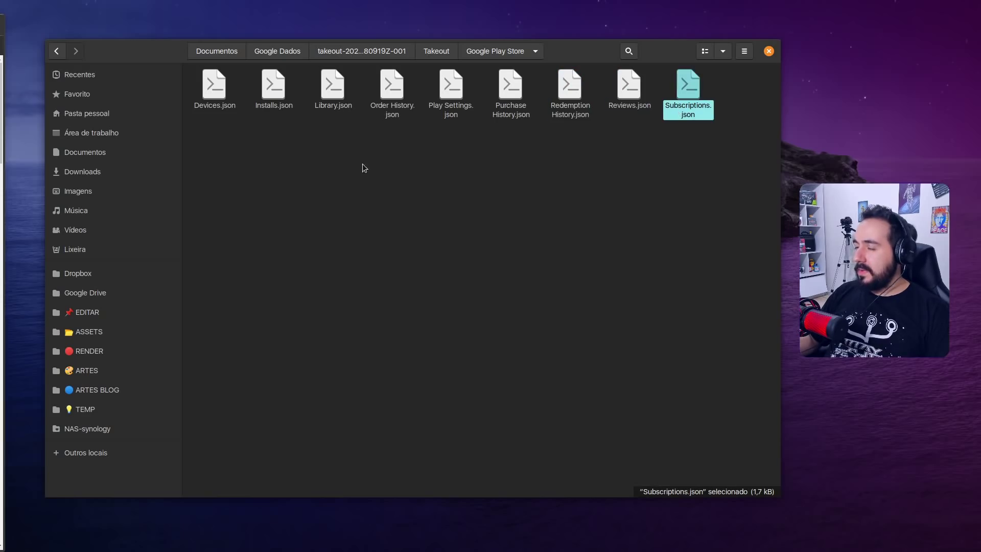
click(294, 113)
Step: Open Library.json from the Google Play Store folder in a text editor instead of Builder
right_click(326, 106)
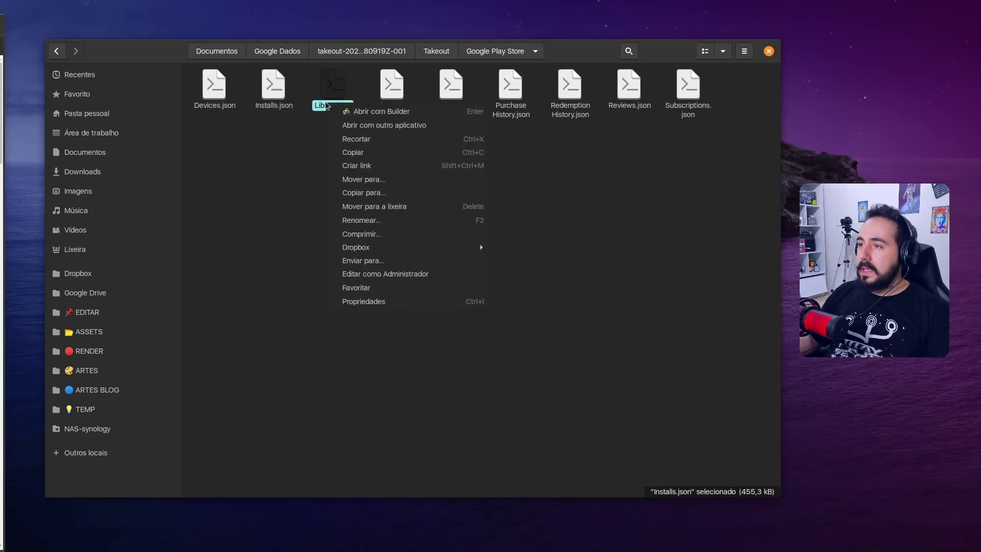
click(452, 125)
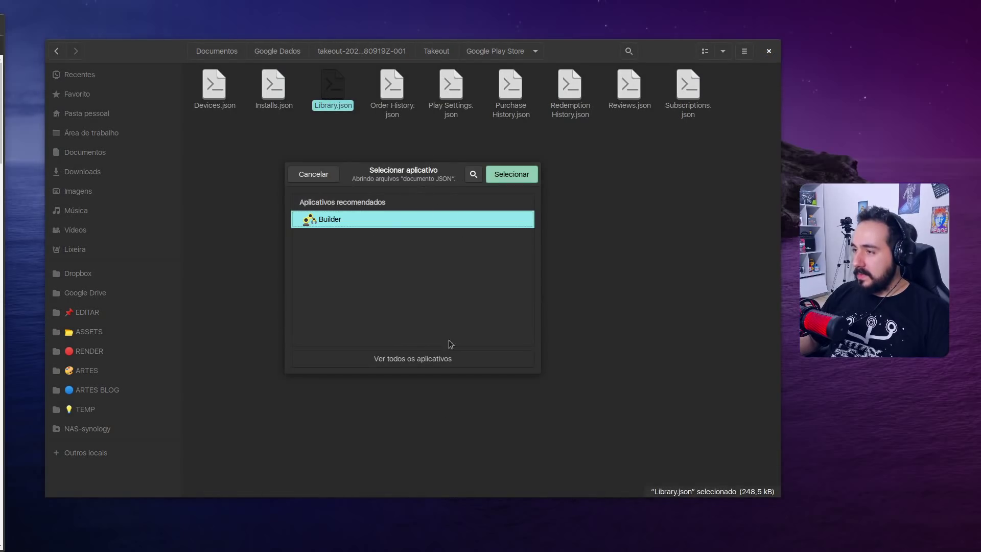
click(419, 359)
click(362, 252)
click(513, 174)
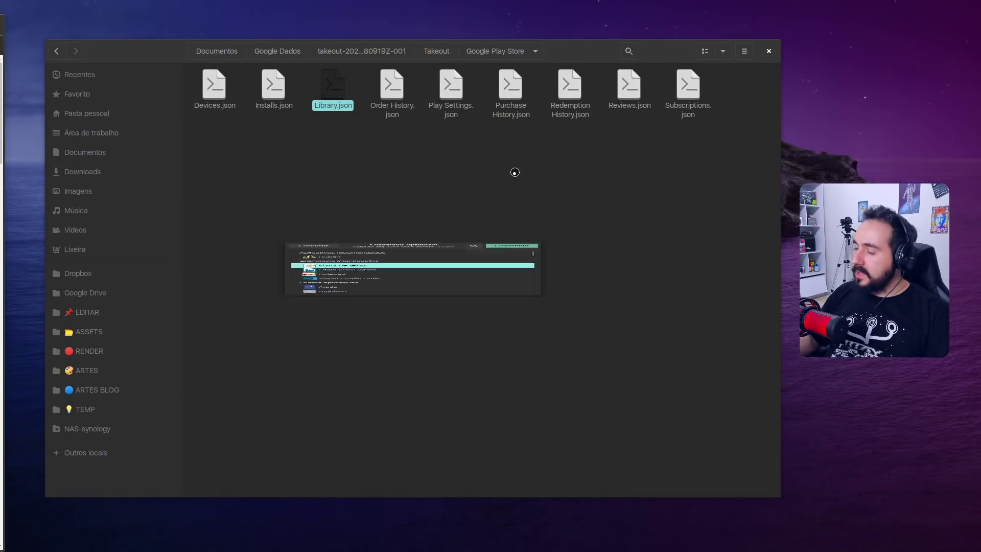
Step: Examine the app titles and acquisition times recorded in Library.json, and close the file
scroll(517, 185, down, 4)
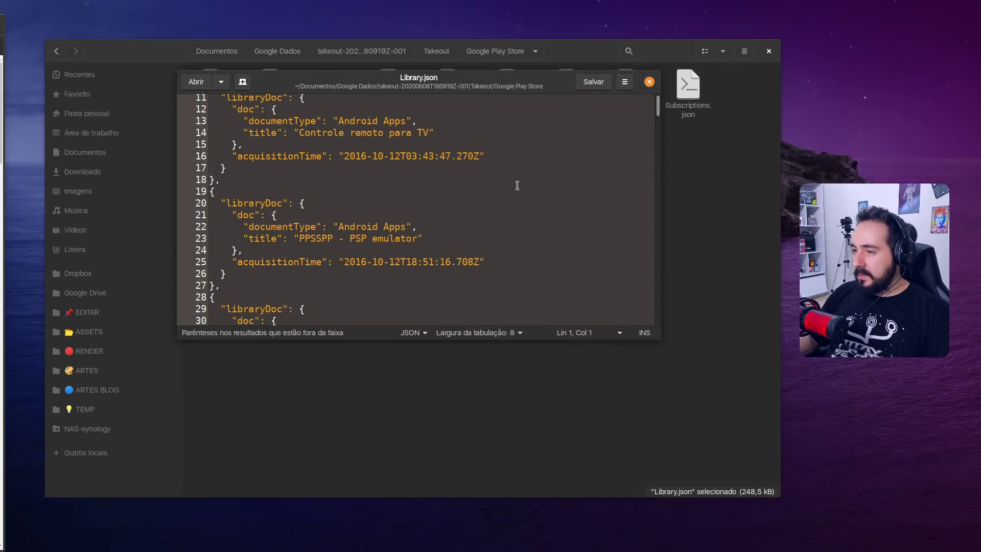
drag(333, 226, 299, 226)
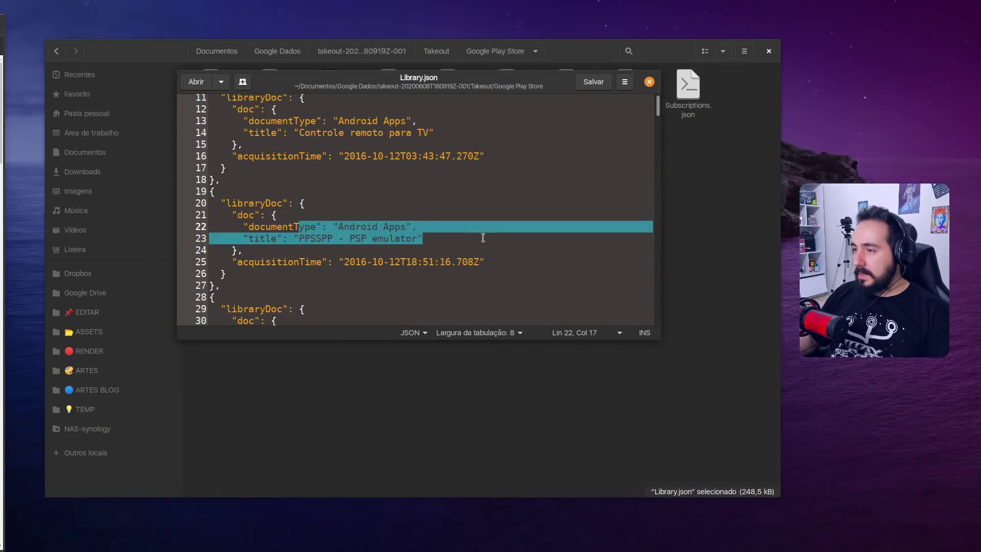
scroll(454, 238, down, 5)
drag(316, 269, 318, 268)
scroll(396, 272, down, 4)
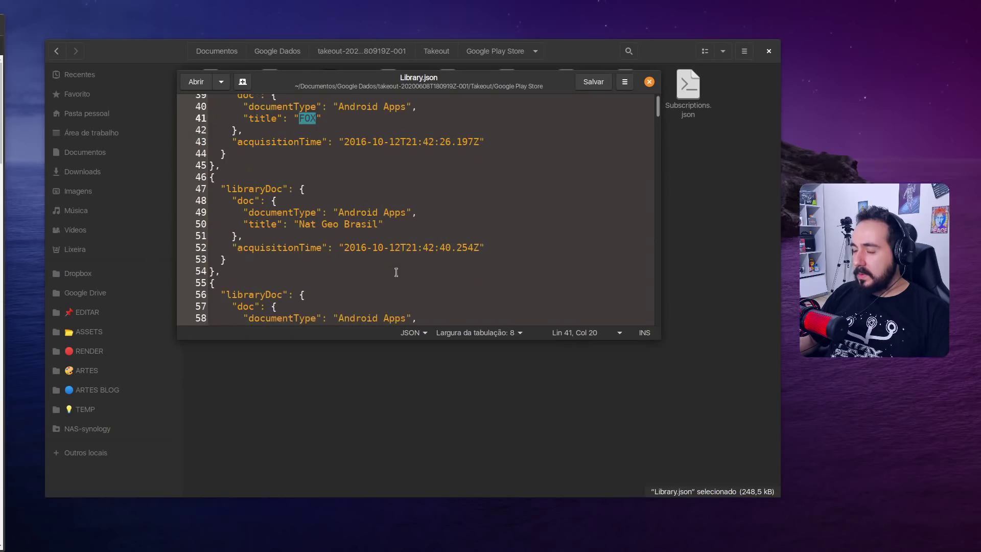
click(385, 223)
scroll(371, 190, down, 7)
drag(361, 197, 303, 197)
scroll(360, 239, down, 6)
scroll(495, 199, down, 4)
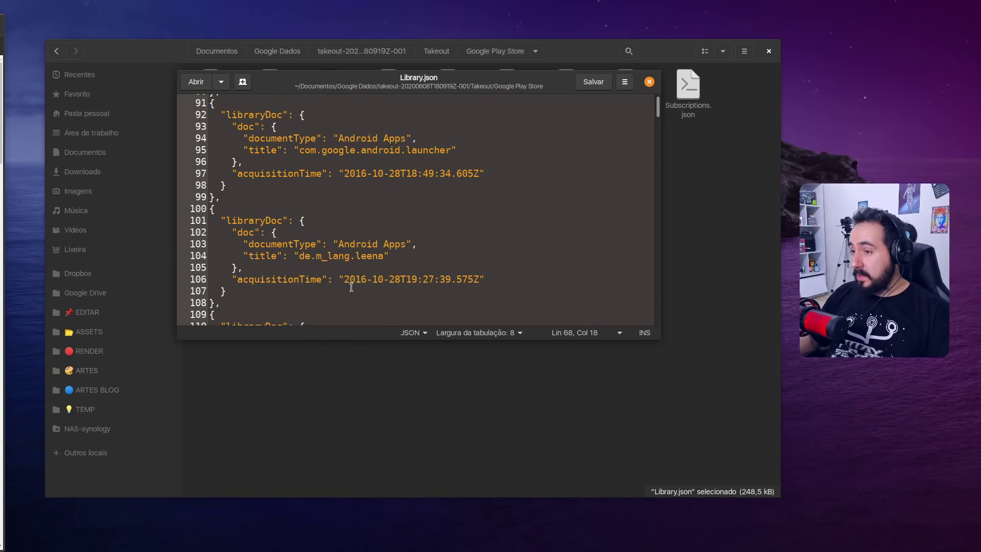
drag(346, 282, 449, 282)
click(368, 280)
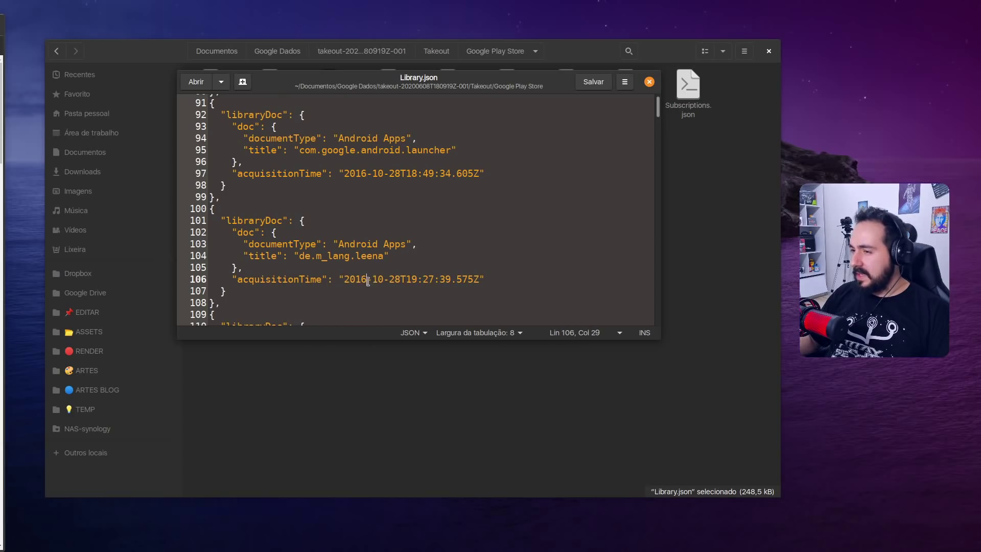
click(648, 82)
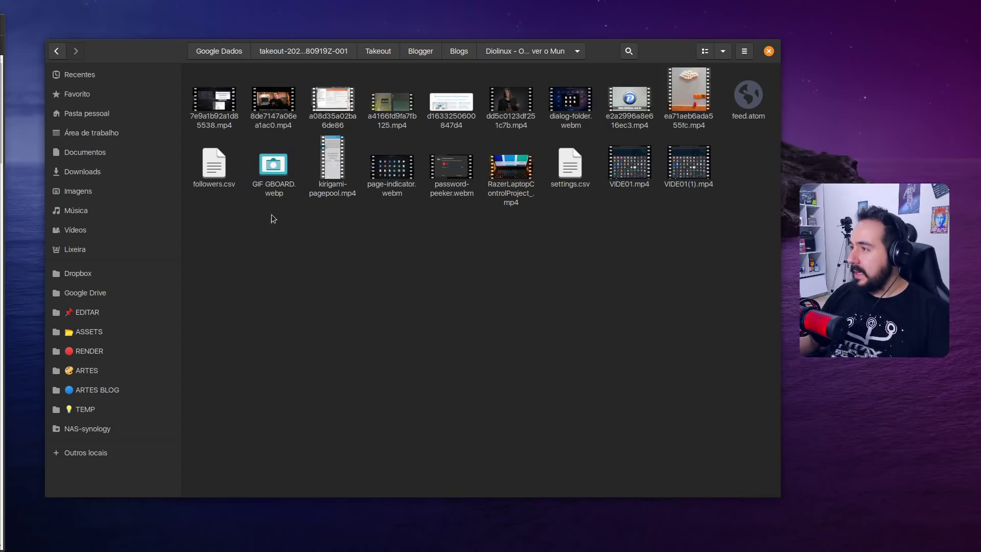
Step: Preview the exported blog's followers.csv without importing it, and skim through the password-peeker.webm video
right_click(220, 176)
click(245, 185)
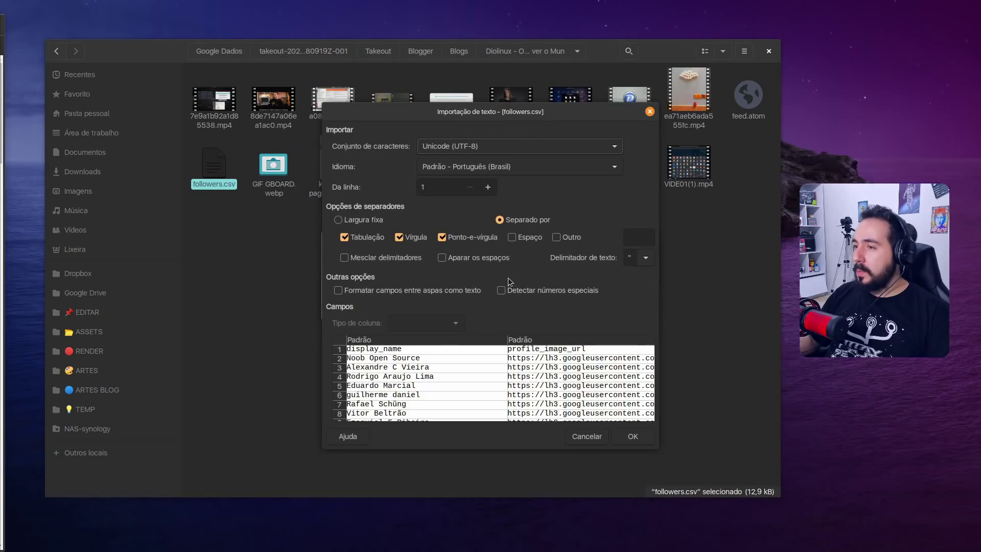
scroll(527, 358, down, 20)
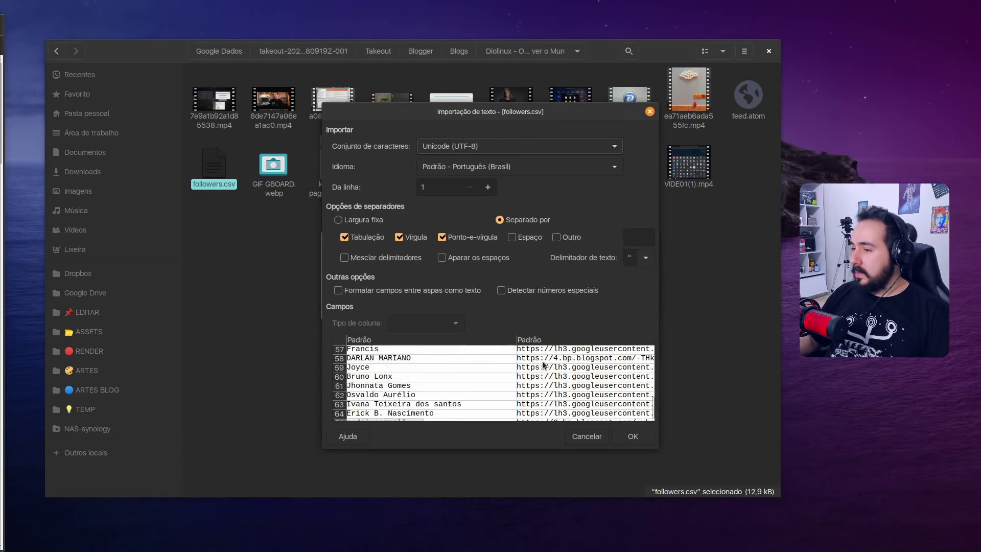
click(648, 112)
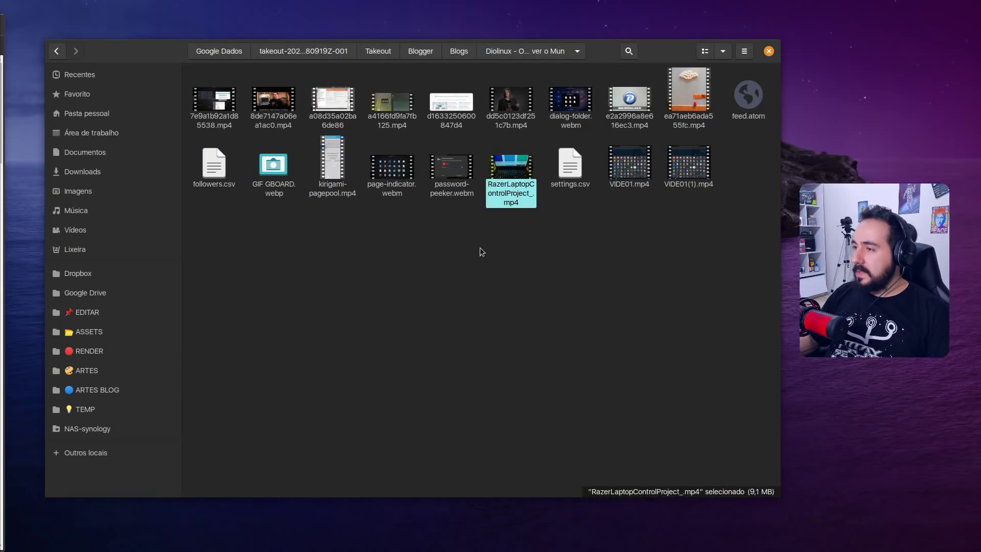
click(451, 169)
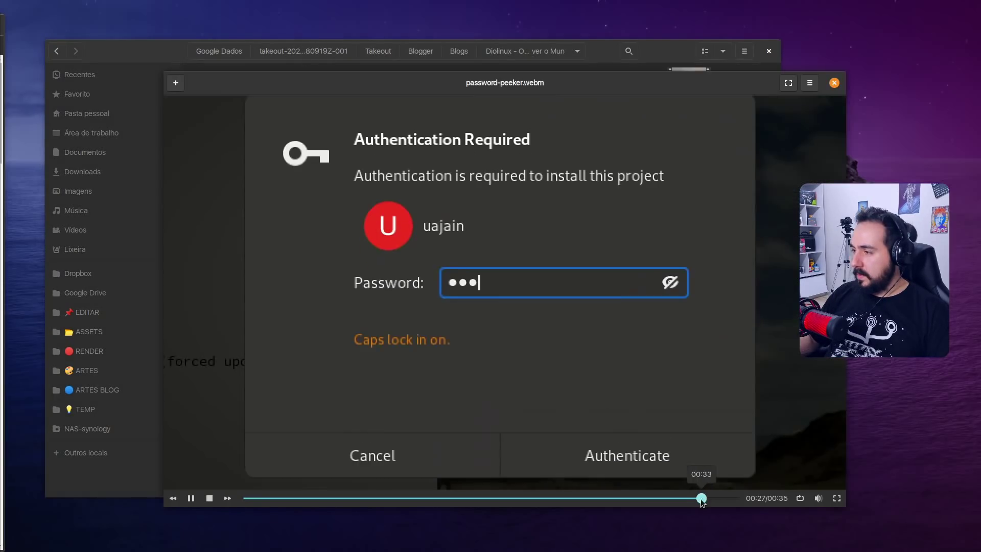
click(833, 82)
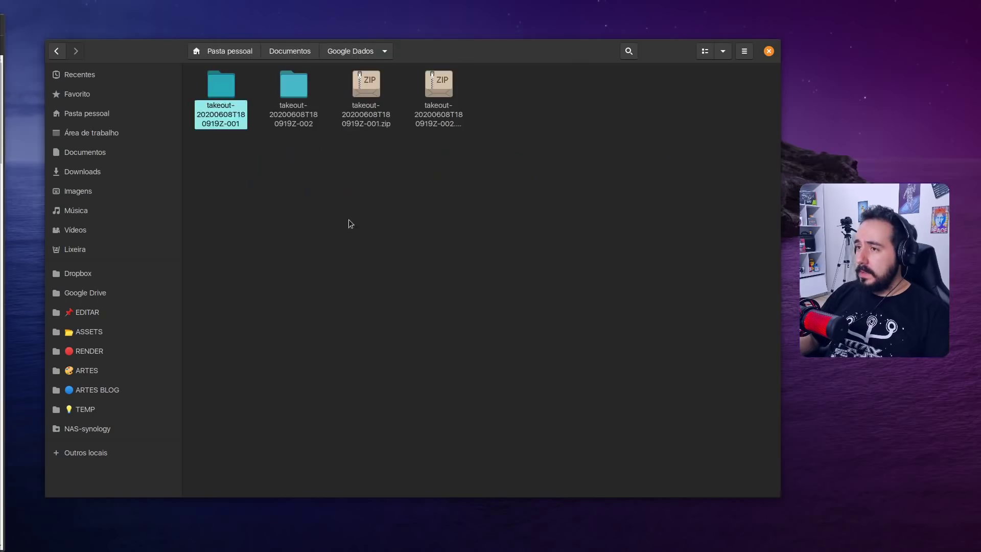
Step: Open the Takeout folder inside the extracted takeout-20200608T180919Z-002 folder and check its items
click(288, 121)
double_click(288, 122)
click(235, 86)
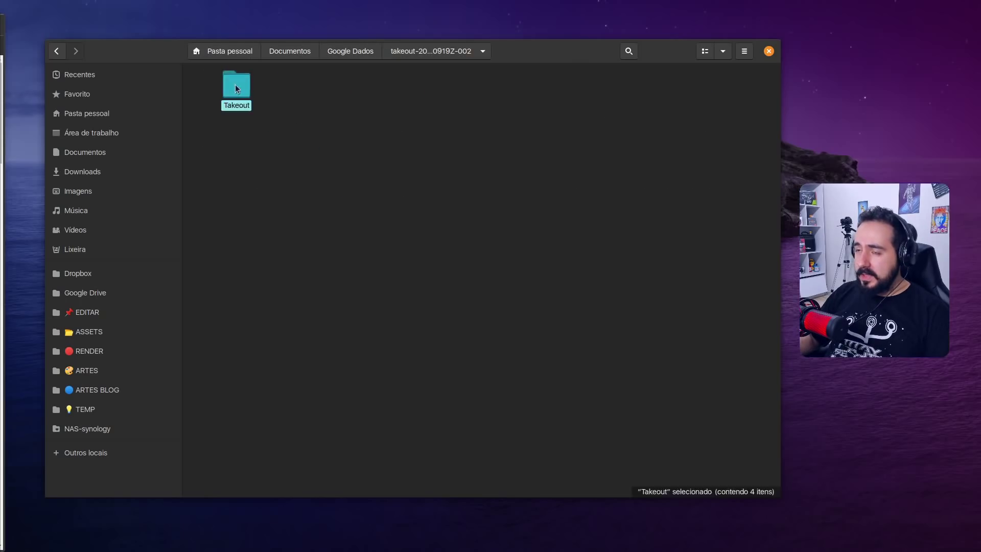
double_click(235, 87)
click(370, 120)
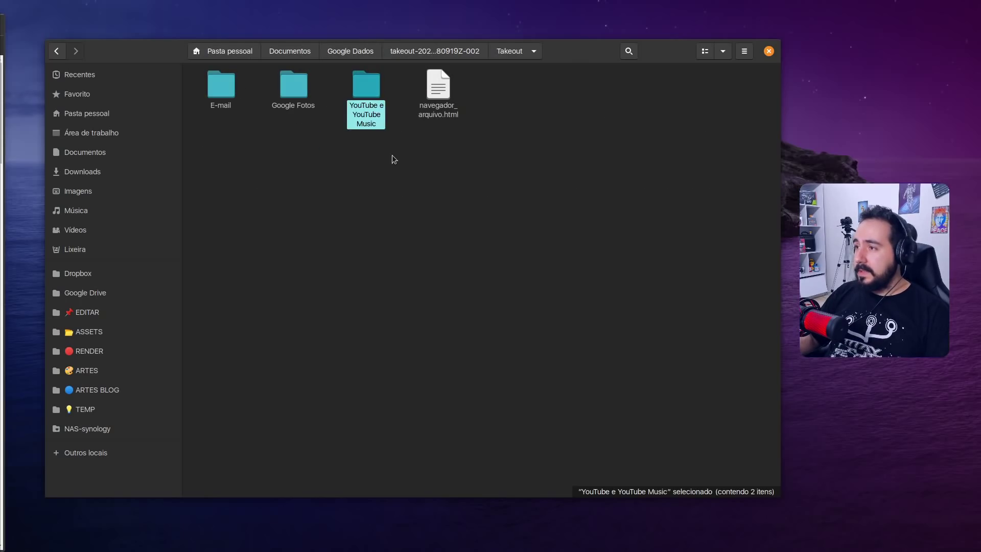
click(436, 122)
Step: Open the exported Google Fotos folder and browse through its dated album folders
double_click(293, 86)
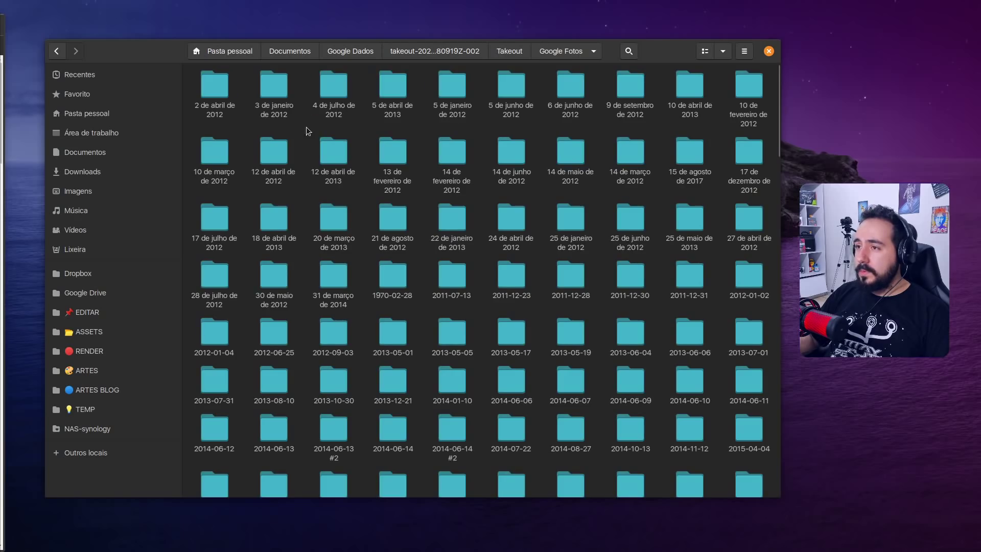
scroll(578, 229, down, 10)
drag(777, 139, 783, 65)
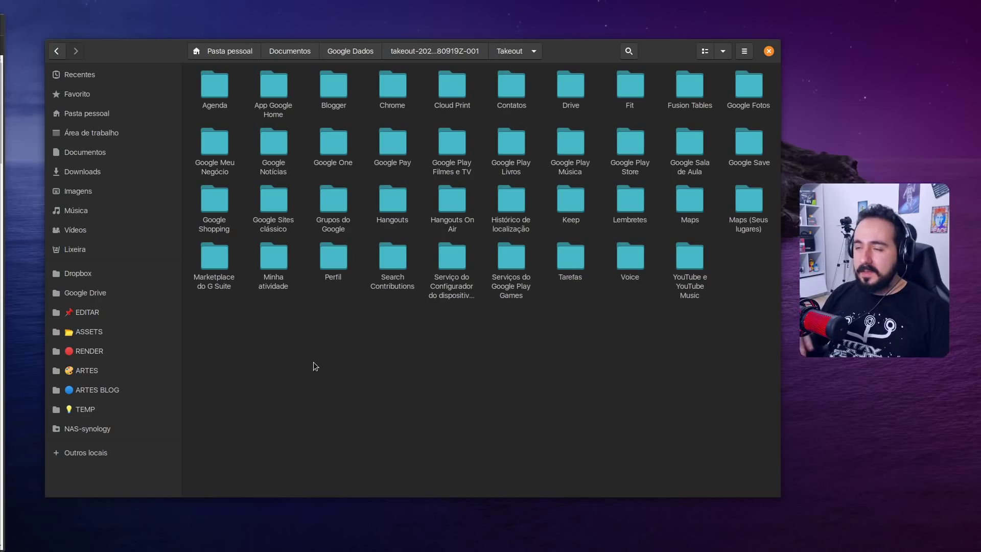
Step: Open the diodatica site folder inside the exported Google Sites clássico folder and inspect home.html
double_click(287, 227)
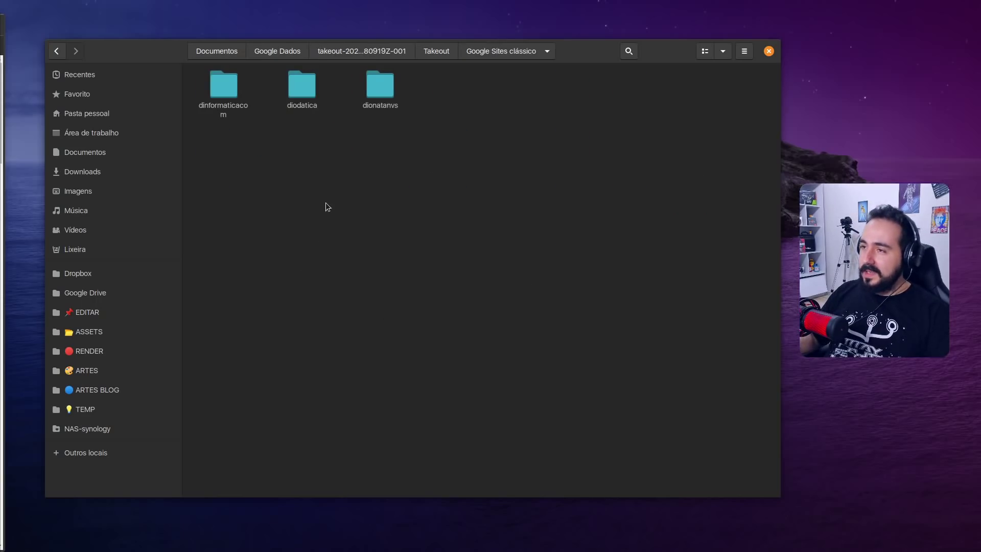
double_click(422, 97)
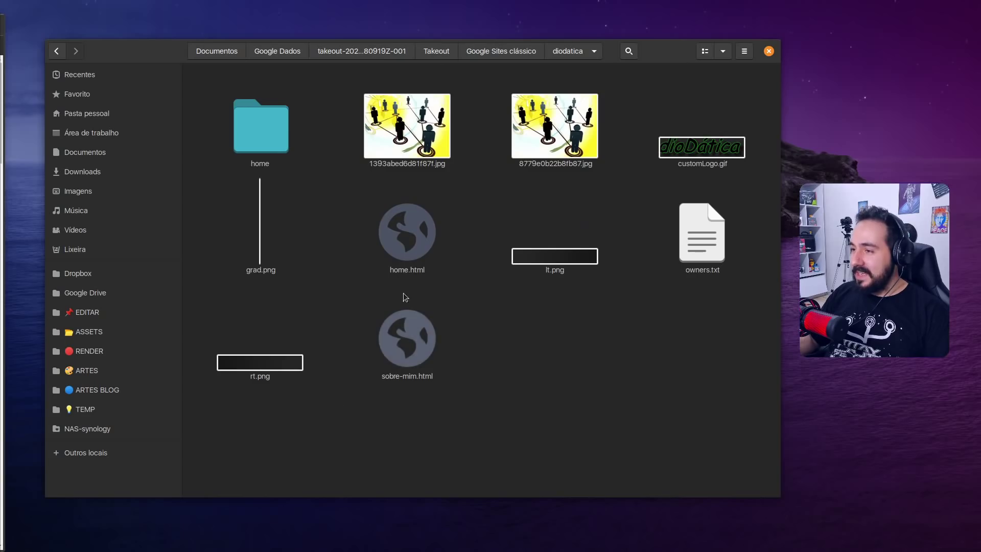
click(407, 233)
right_click(417, 230)
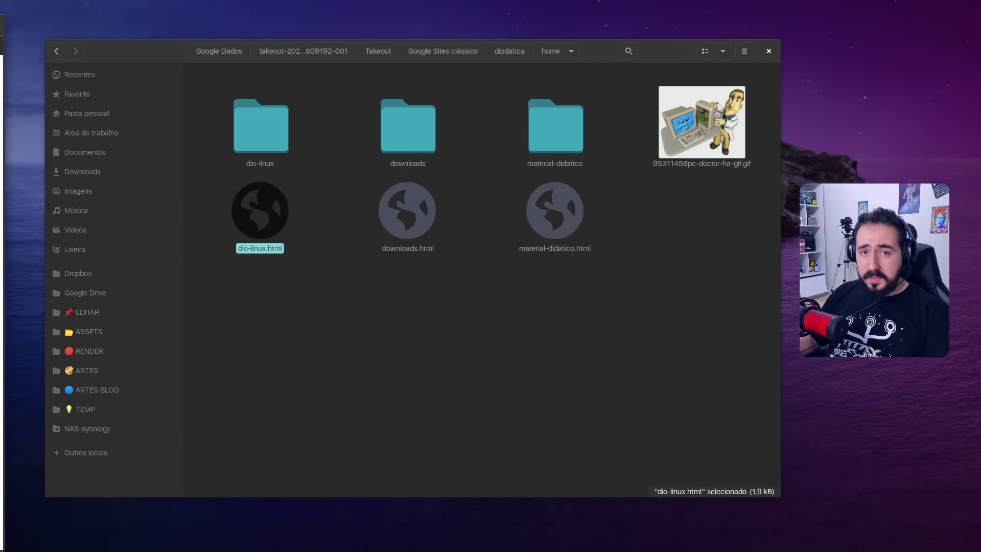
Step: View the dio linux.png image in the site's home/dio-linux folder and close it
double_click(236, 123)
double_click(306, 147)
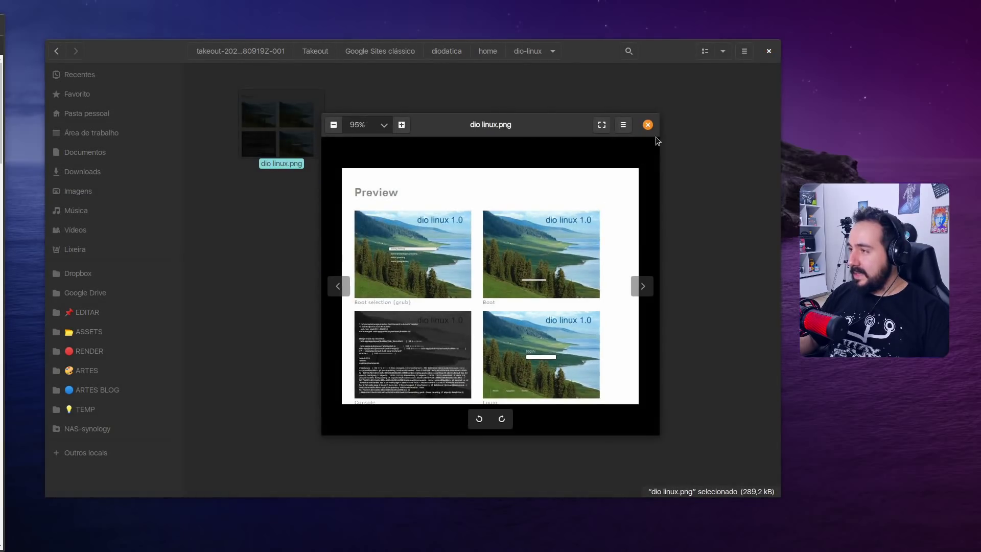
click(647, 125)
Step: Look through the site's downloads folder, return to the home folder and open the 95311458pc-doctor-ha-gif.gif image
key(alt+Up)
click(418, 146)
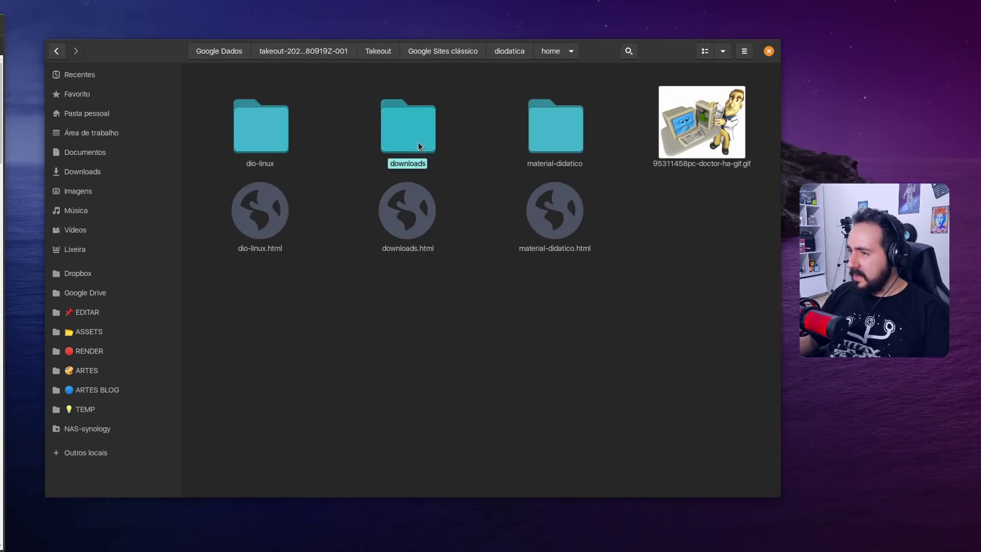
double_click(418, 146)
click(422, 121)
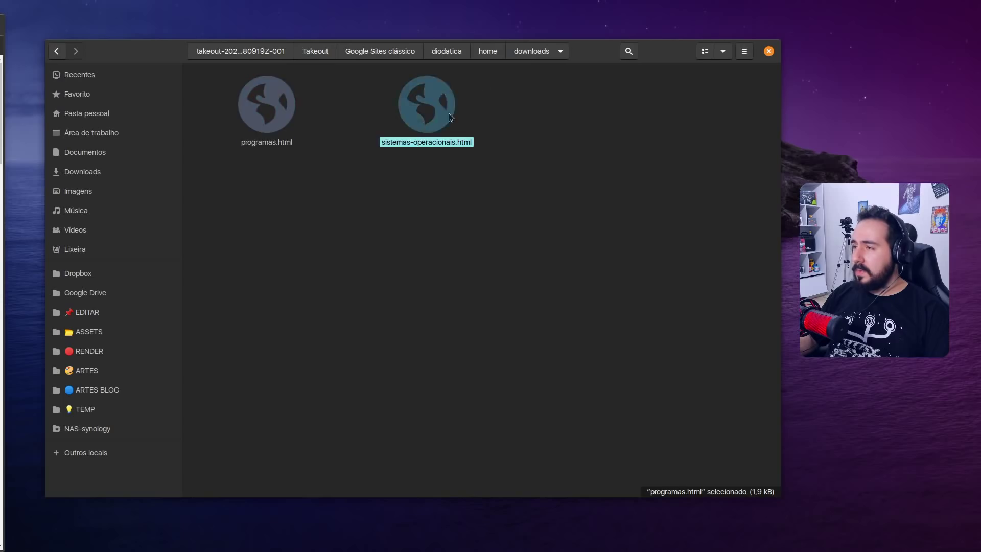
key(alt+Up)
click(575, 157)
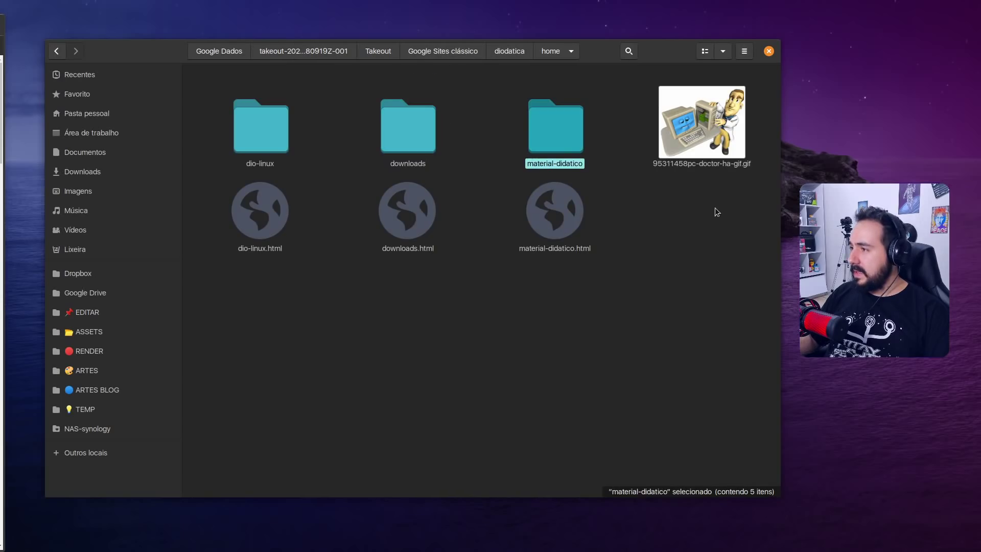
double_click(695, 153)
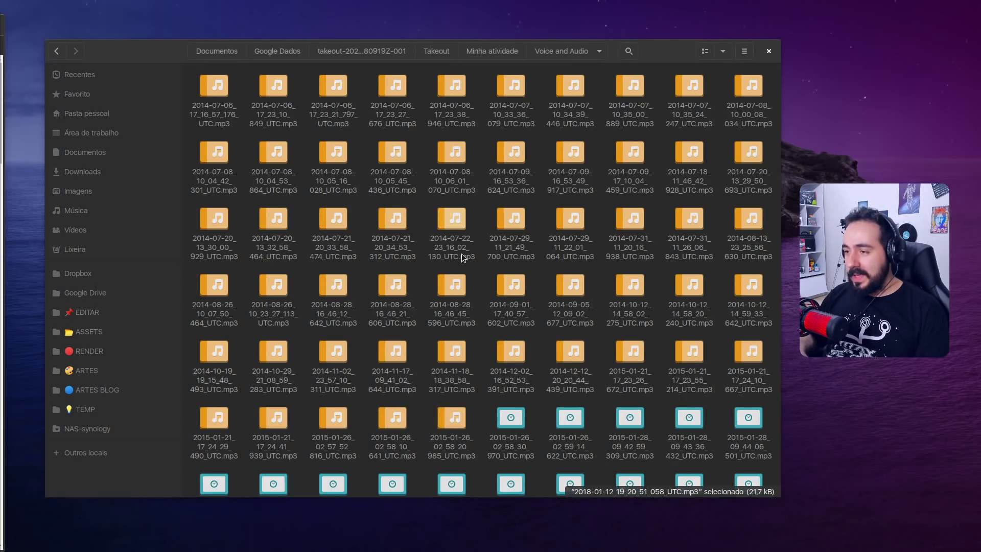
Step: Browse the MP3 recordings in the Voice and Audio activity folder and preview 2018-11-22_01_22_23_248_UTC.mp3
scroll(461, 253, down, 15)
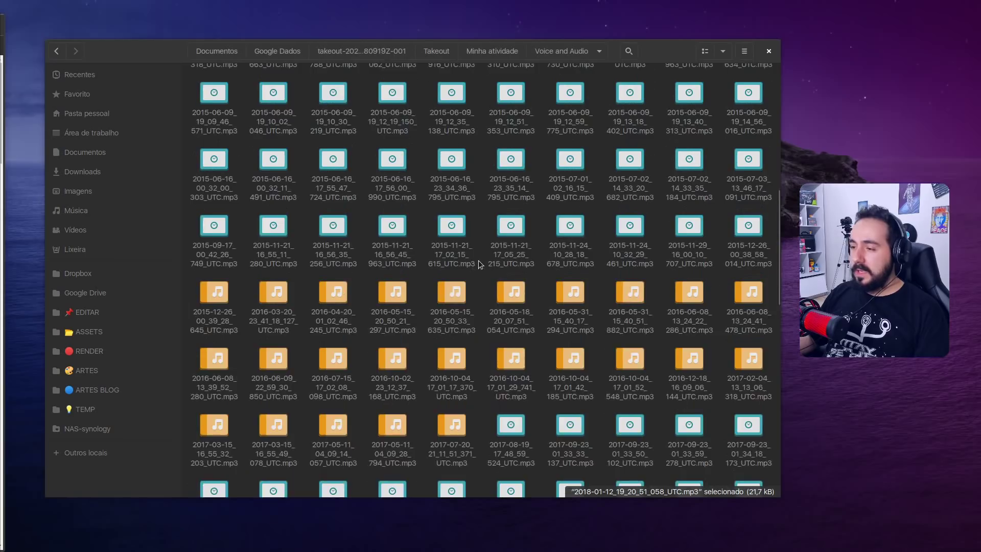
scroll(511, 256, down, 2)
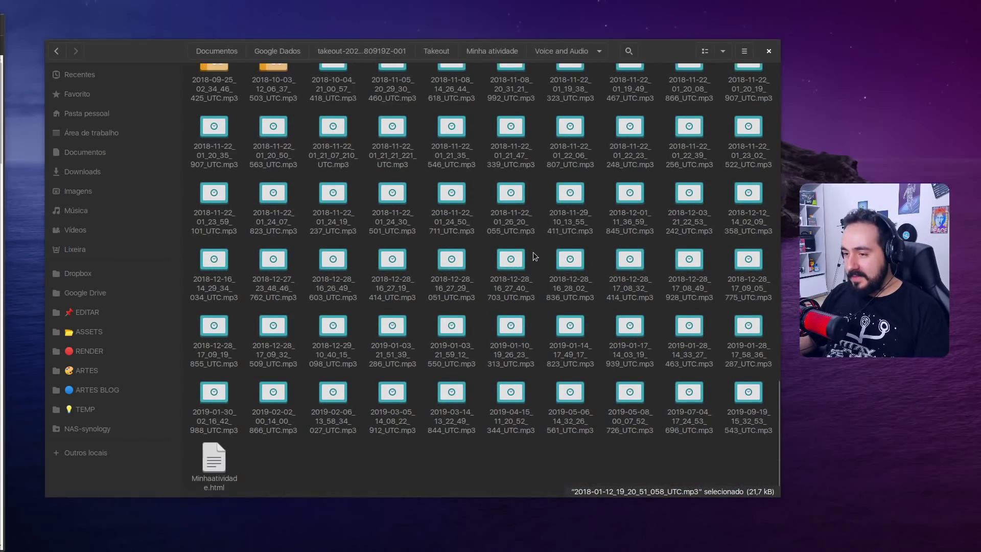
scroll(532, 252, up, 15)
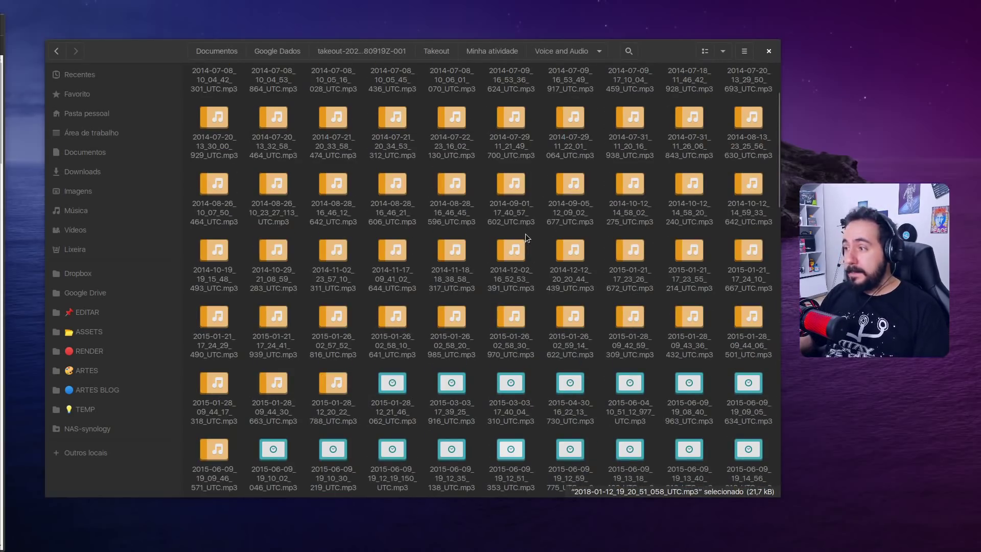
scroll(525, 233, up, 2)
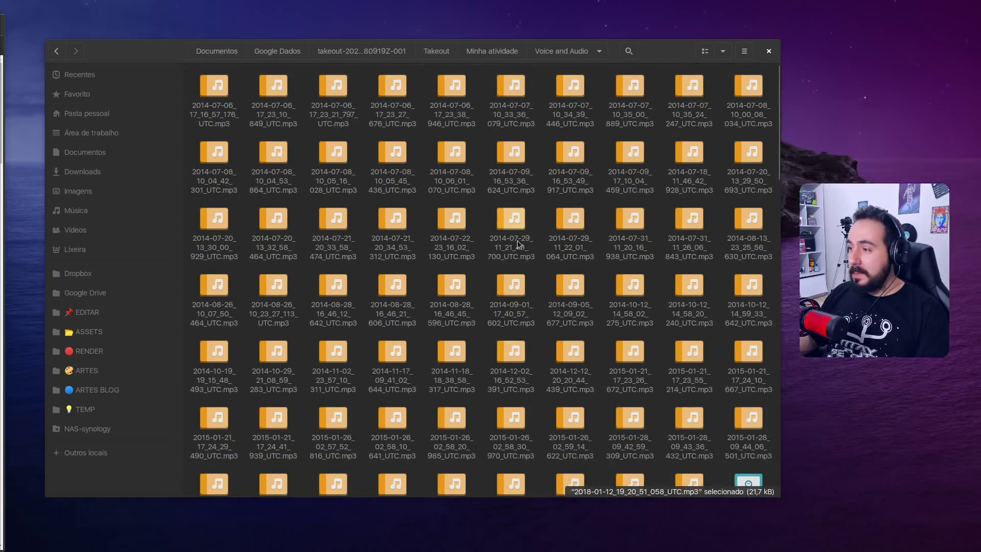
scroll(283, 222, down, 20)
click(457, 389)
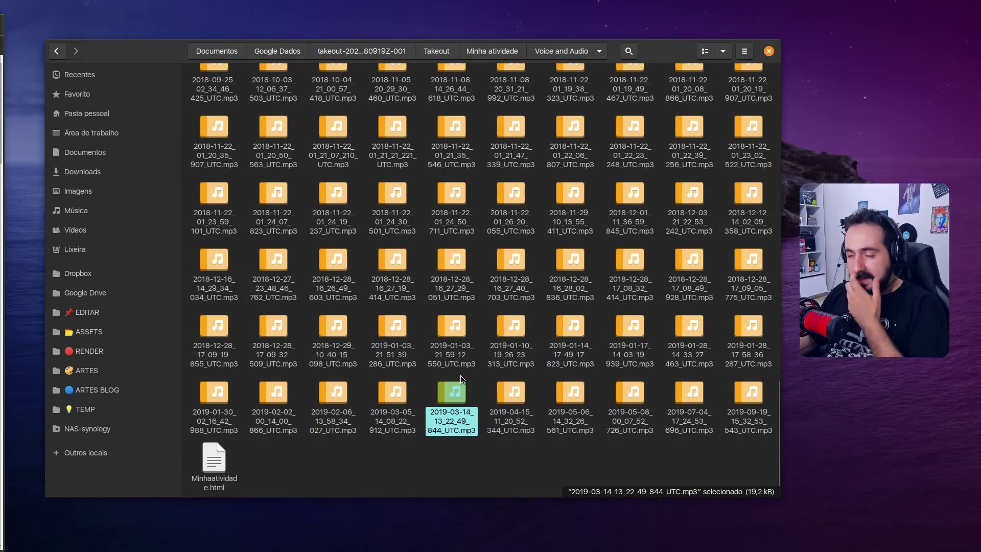
click(392, 464)
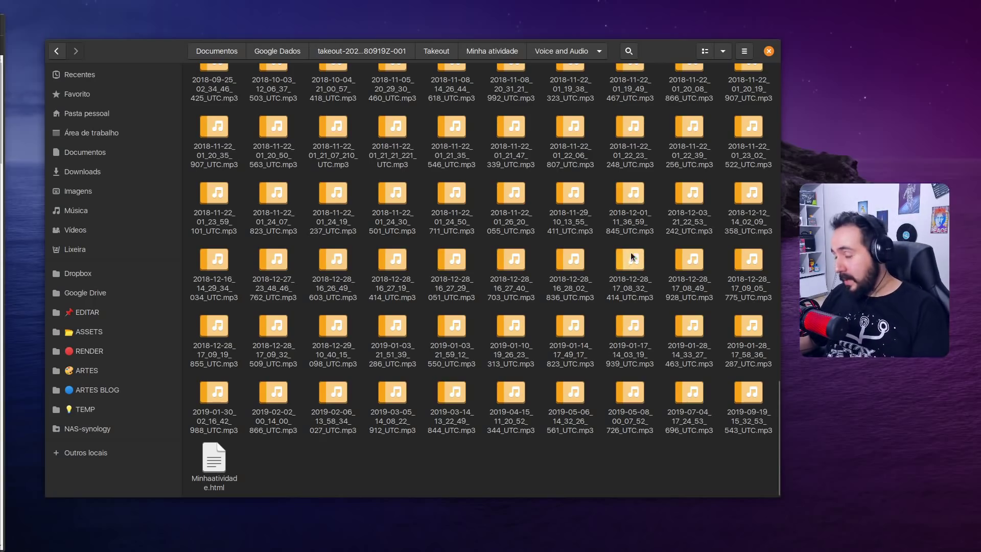
click(631, 162)
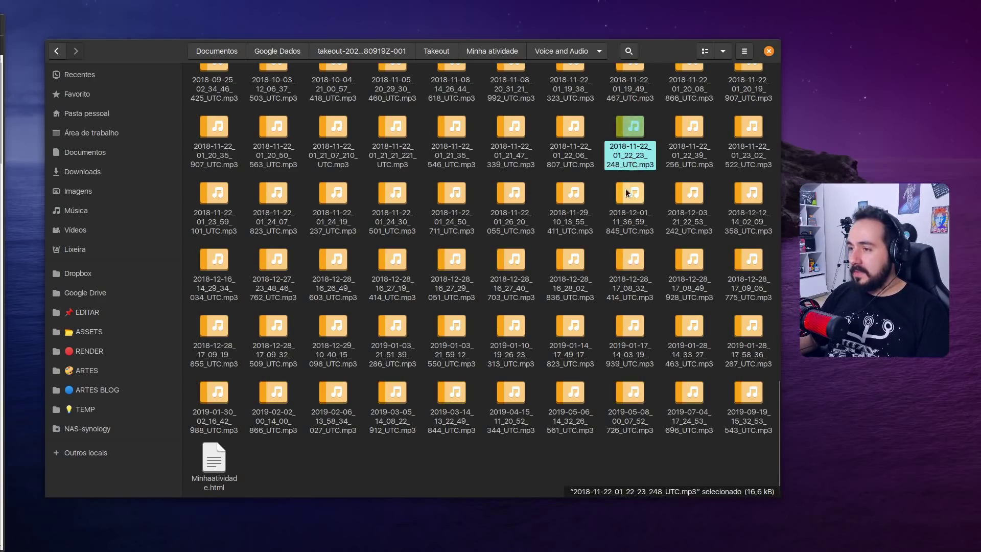
key(space)
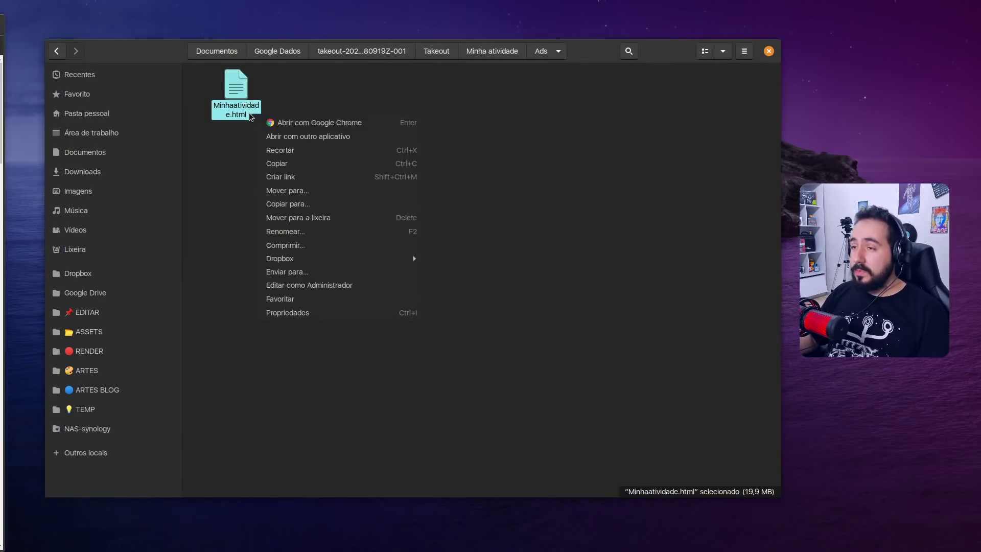
Step: View the Ads folder's Minhaatividade.html in Google Chrome, look through the logged ad activity and close it
click(271, 123)
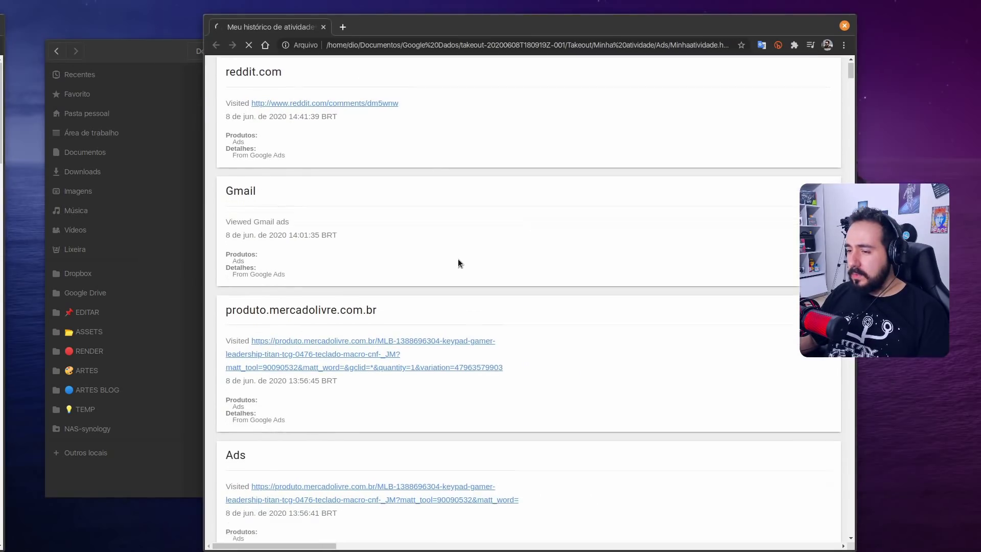
scroll(416, 460, down, 2)
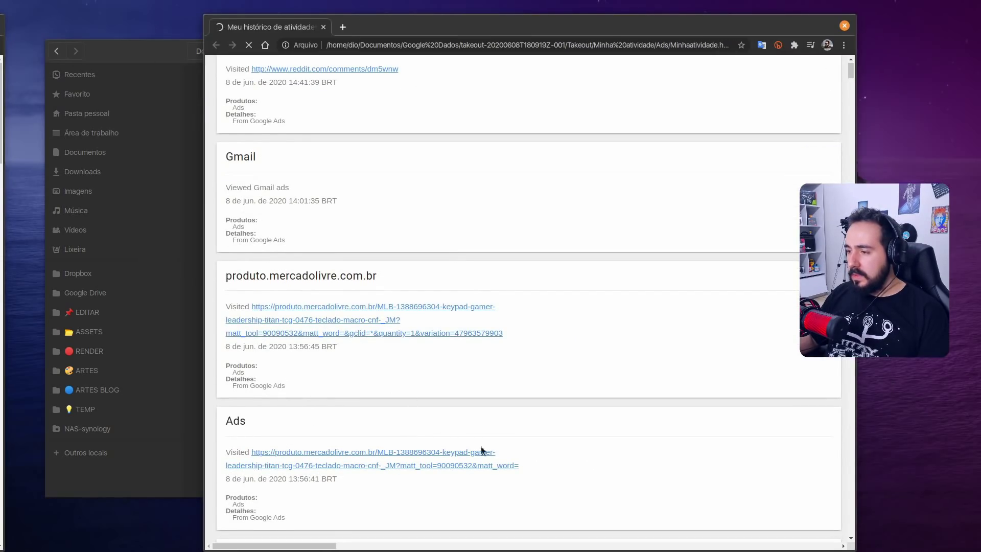
scroll(399, 445, up, 1)
scroll(372, 433, down, 12)
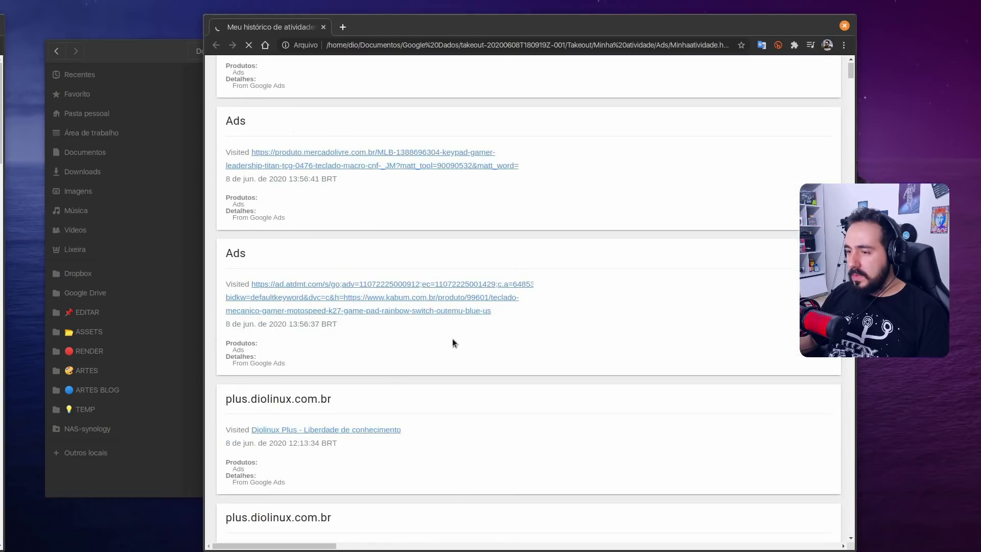
scroll(452, 338, down, 4)
scroll(562, 281, down, 2)
scroll(664, 240, up, 5)
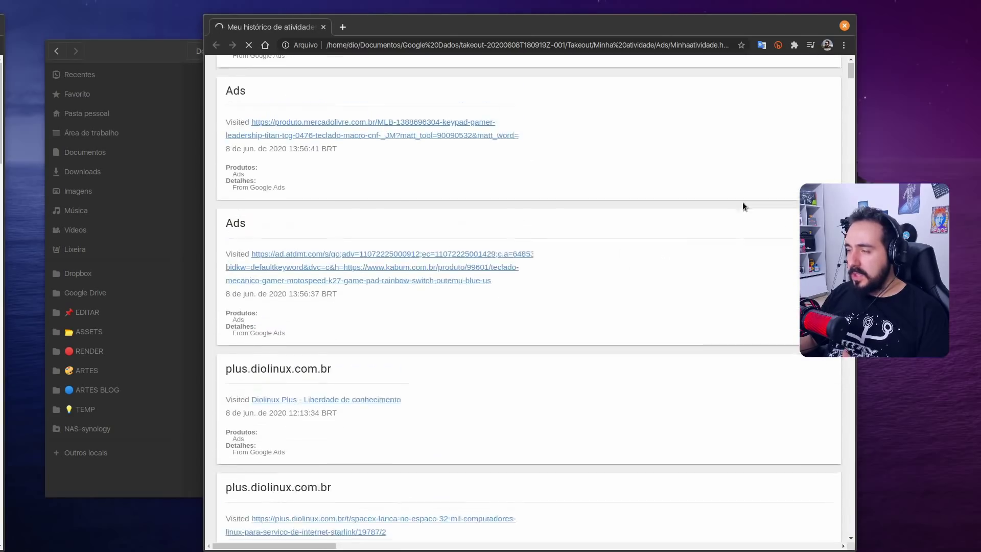
click(844, 25)
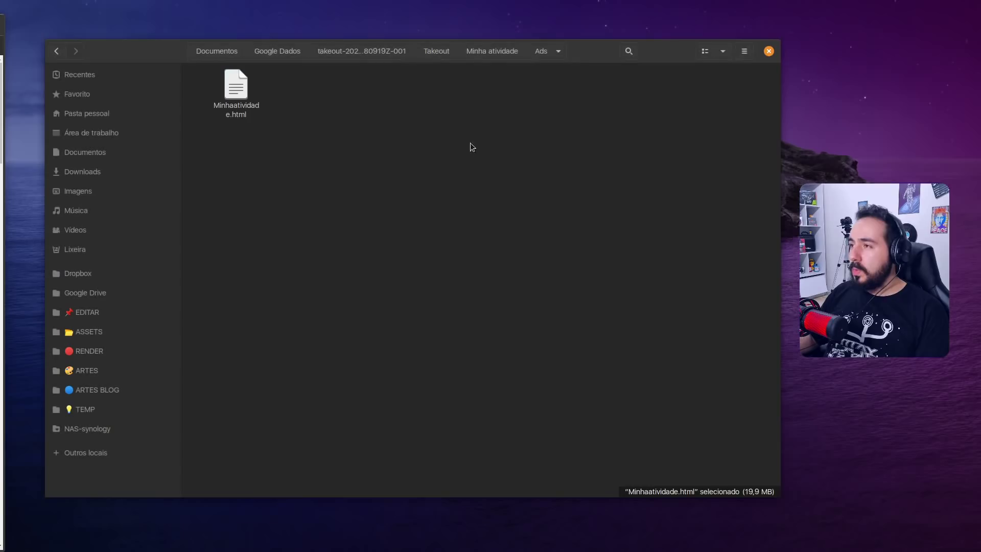
Step: Go back up to the Google Dados folder and open the Takeout folder inside takeout-20200608T180919Z-001
click(343, 49)
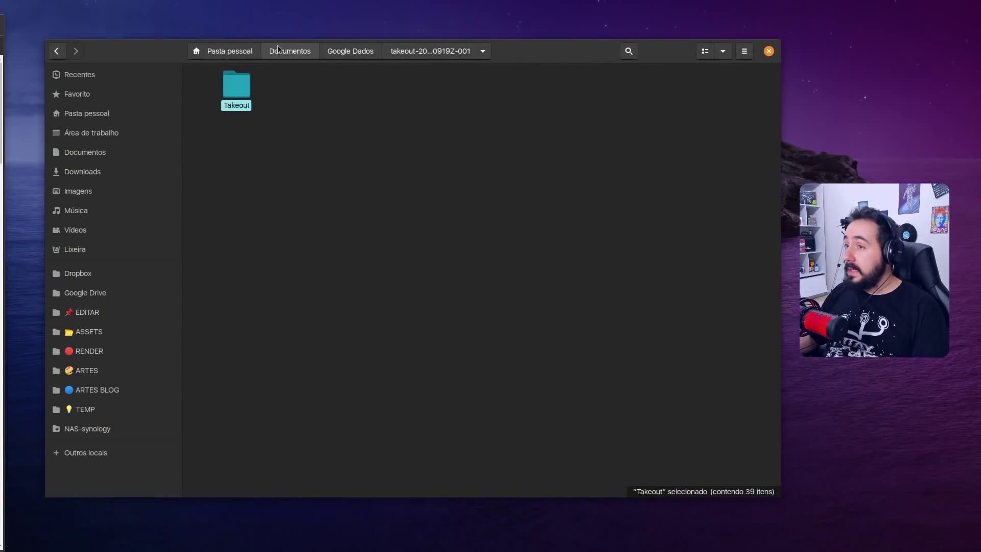
click(350, 51)
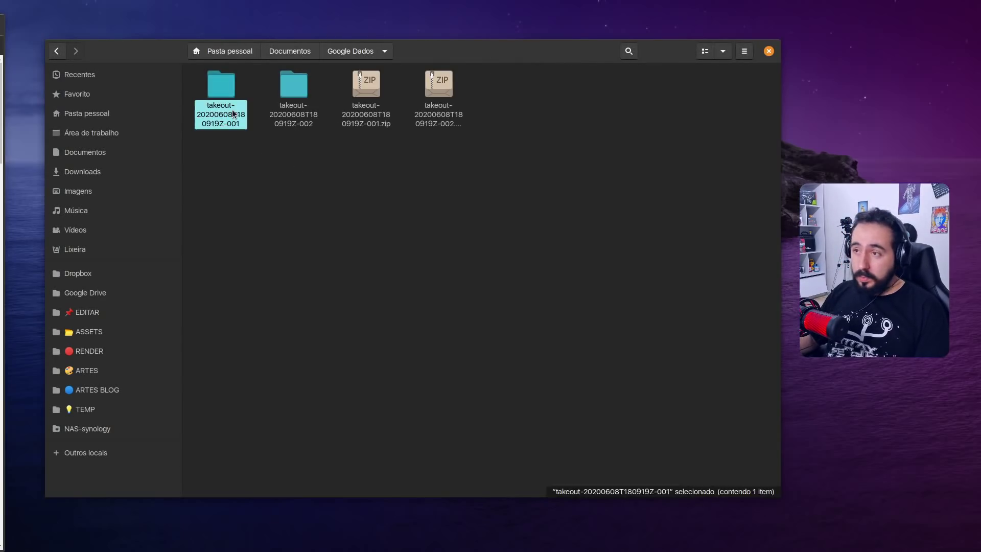
key(Return)
double_click(235, 76)
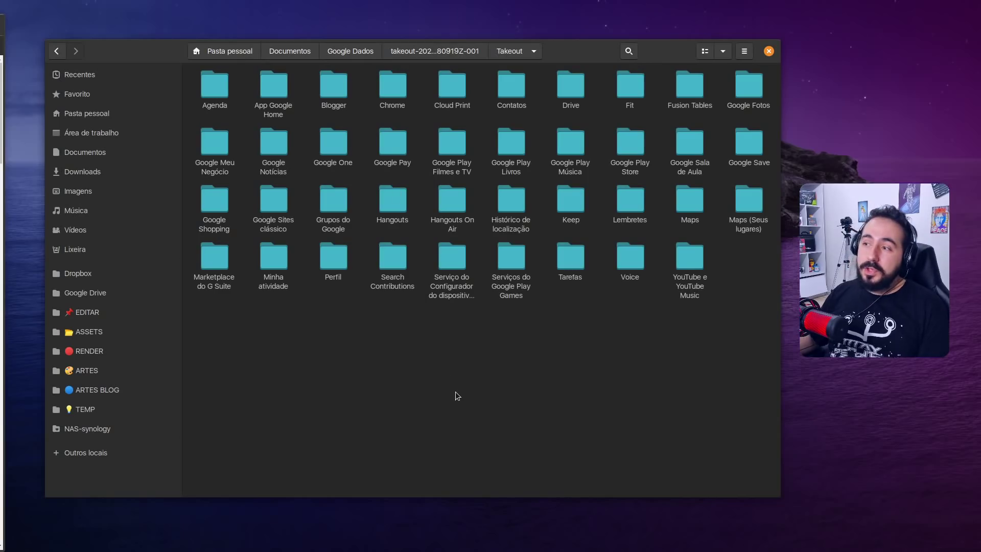